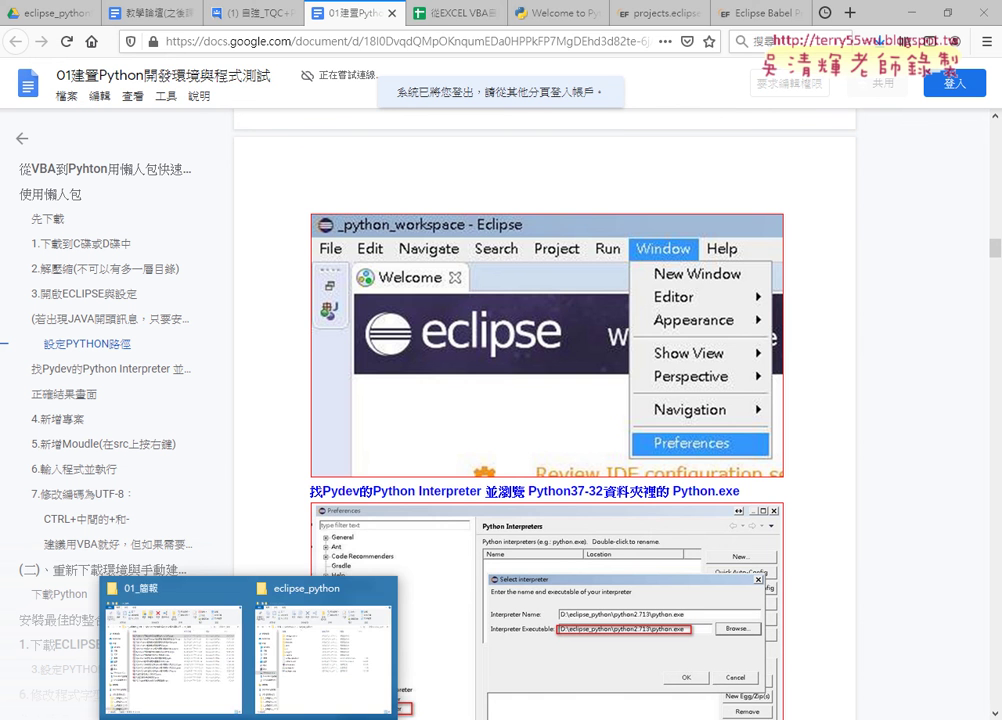
# Step: In File Explorer, locate python.exe inside the Python374 folder on the C: drive
pyautogui.click(324, 680)
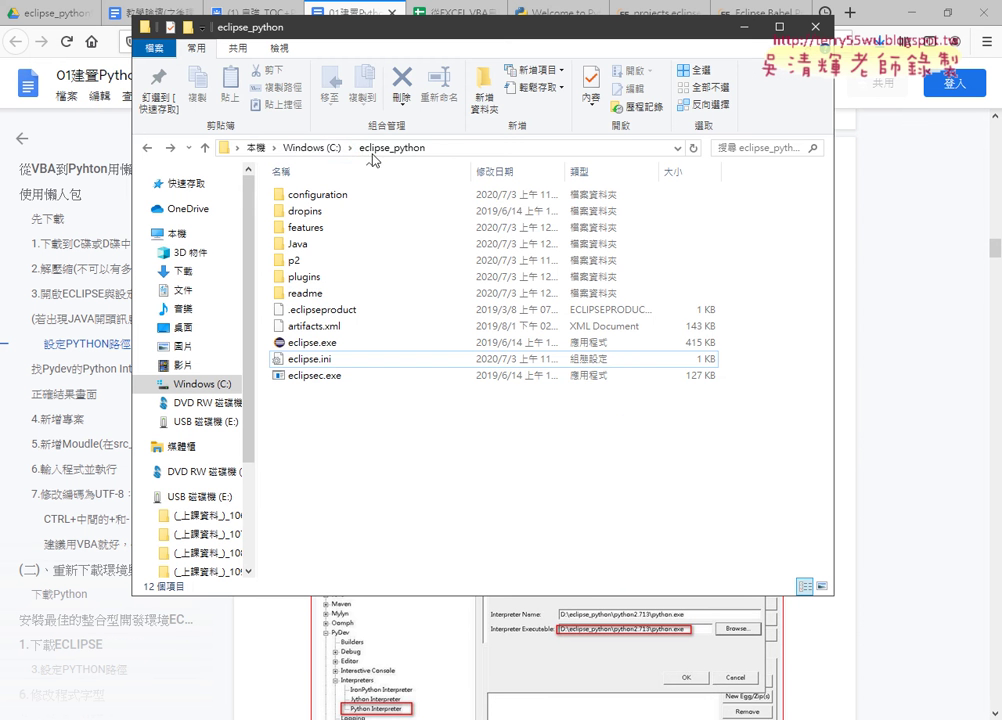
pyautogui.click(322, 148)
pyautogui.scroll(-13, 450, 342)
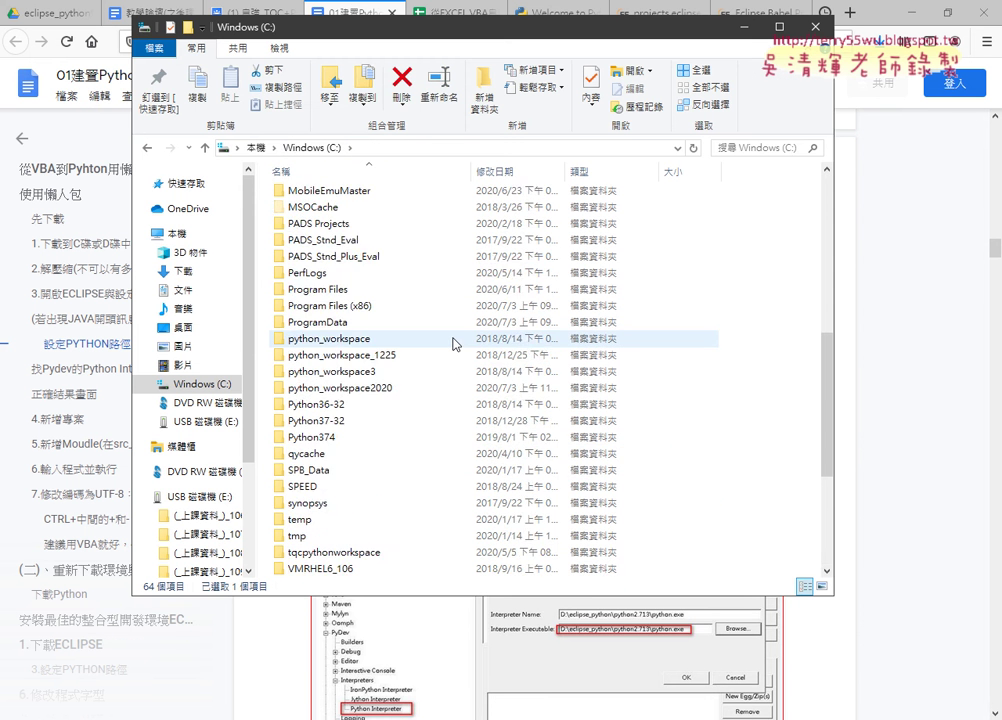
pyautogui.click(340, 537)
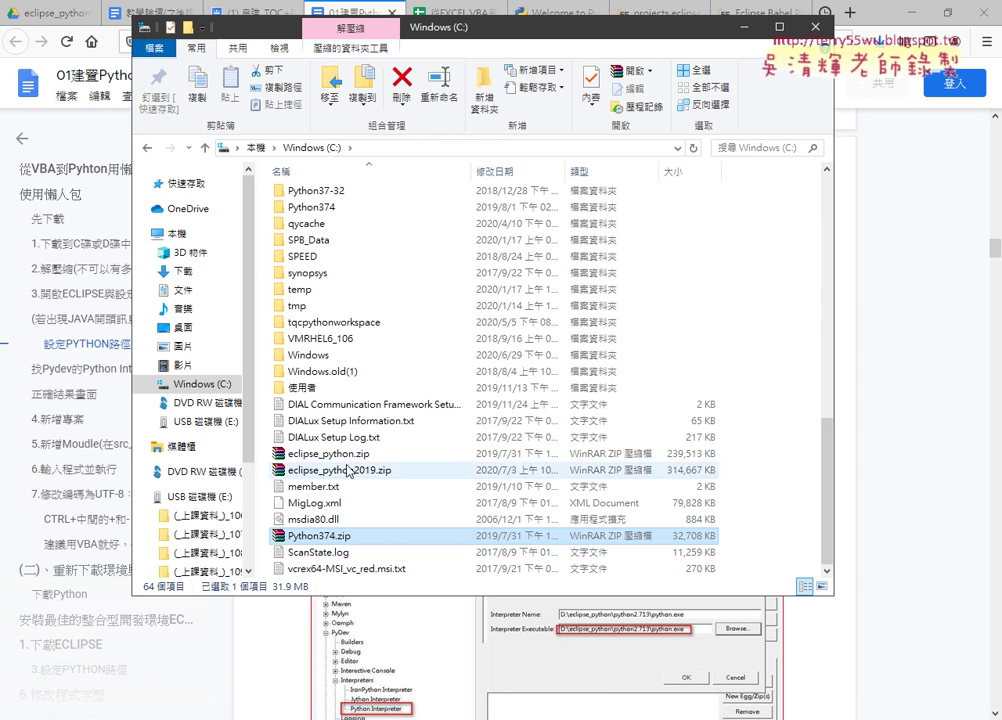
pyautogui.scroll(1, 347, 440)
pyautogui.click(340, 258)
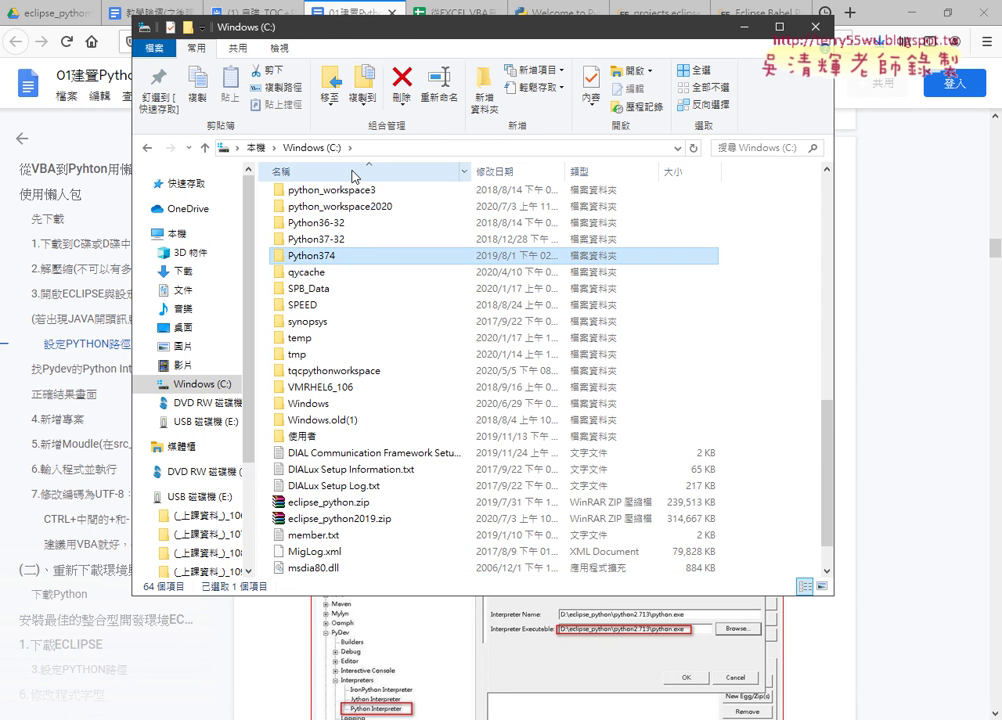
pyautogui.doubleClick(328, 258)
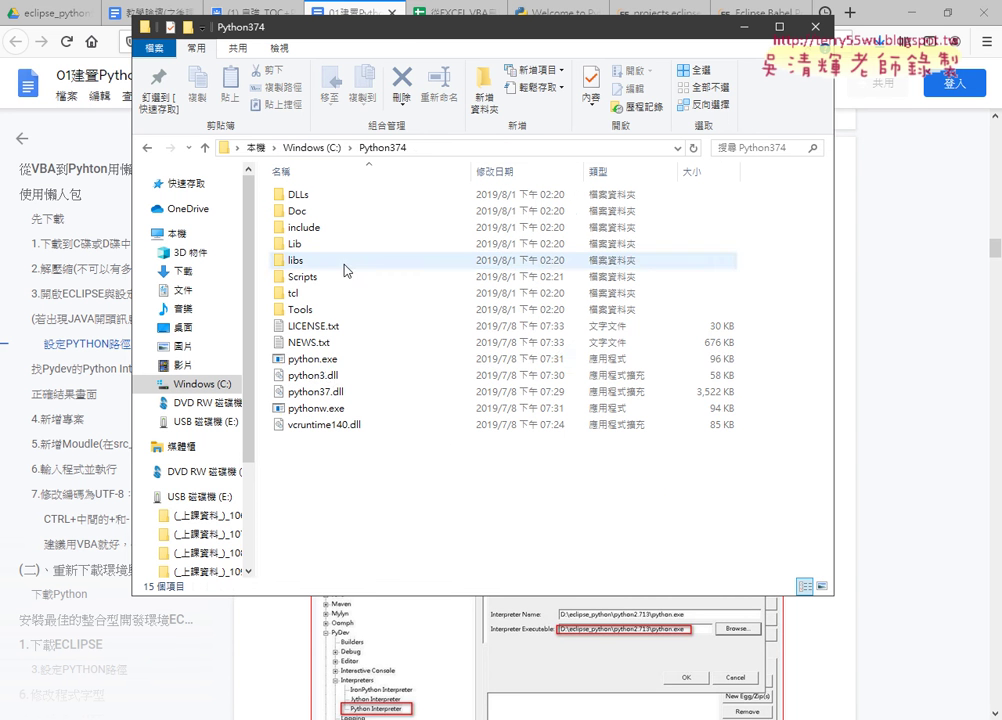
pyautogui.click(300, 358)
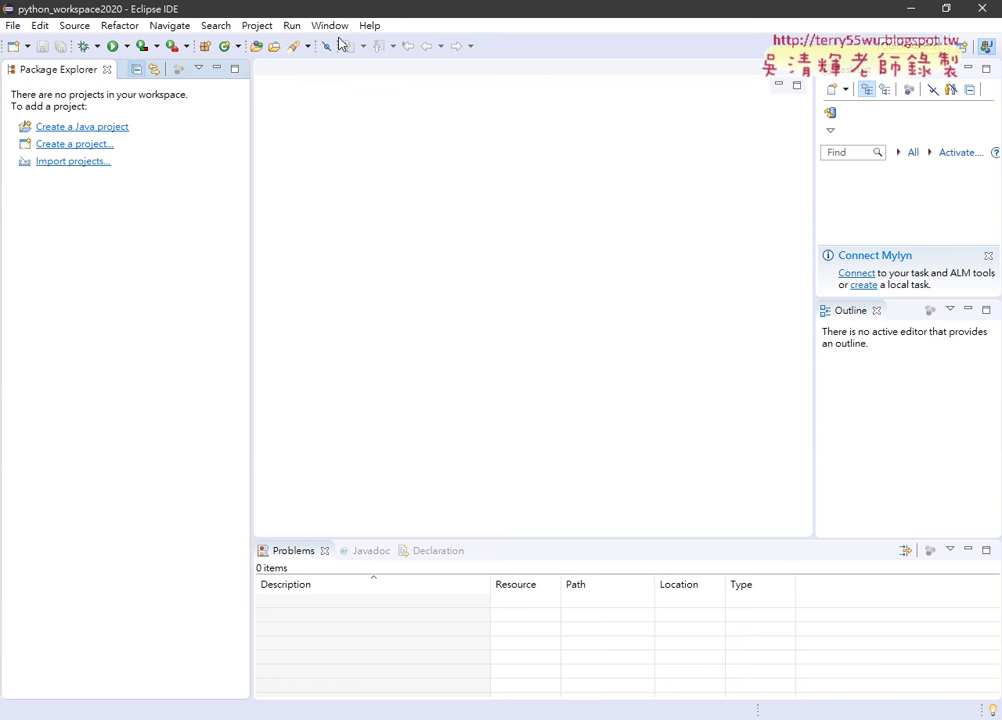
# Step: Switch to Eclipse and open the PyDev Python Interpreter preferences
pyautogui.click(330, 26)
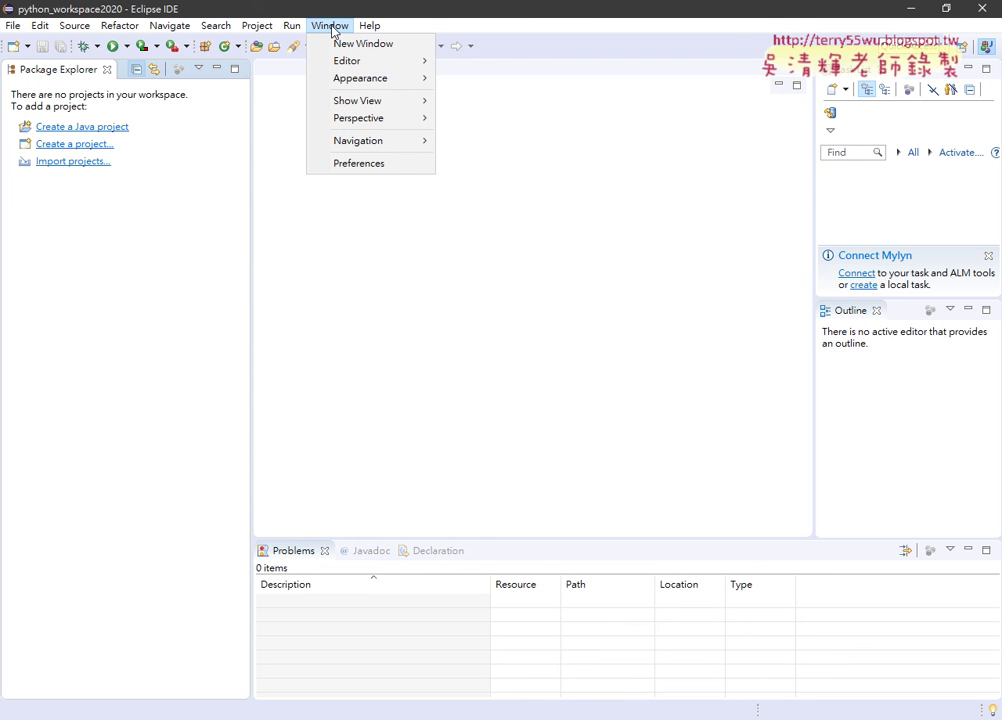
pyautogui.click(368, 165)
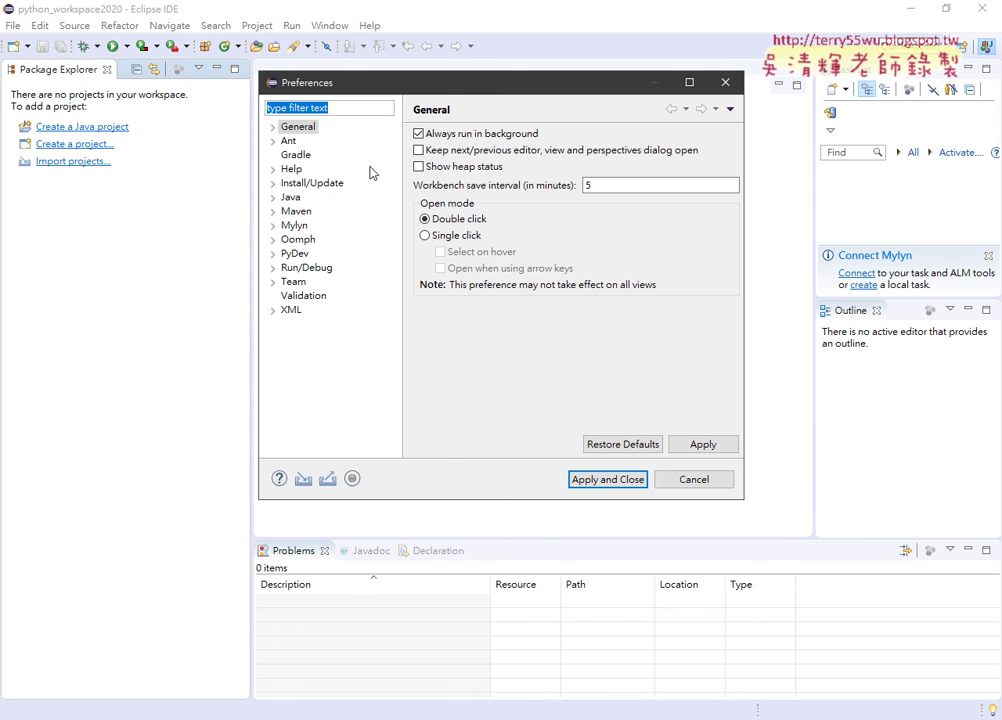
pyautogui.click(273, 254)
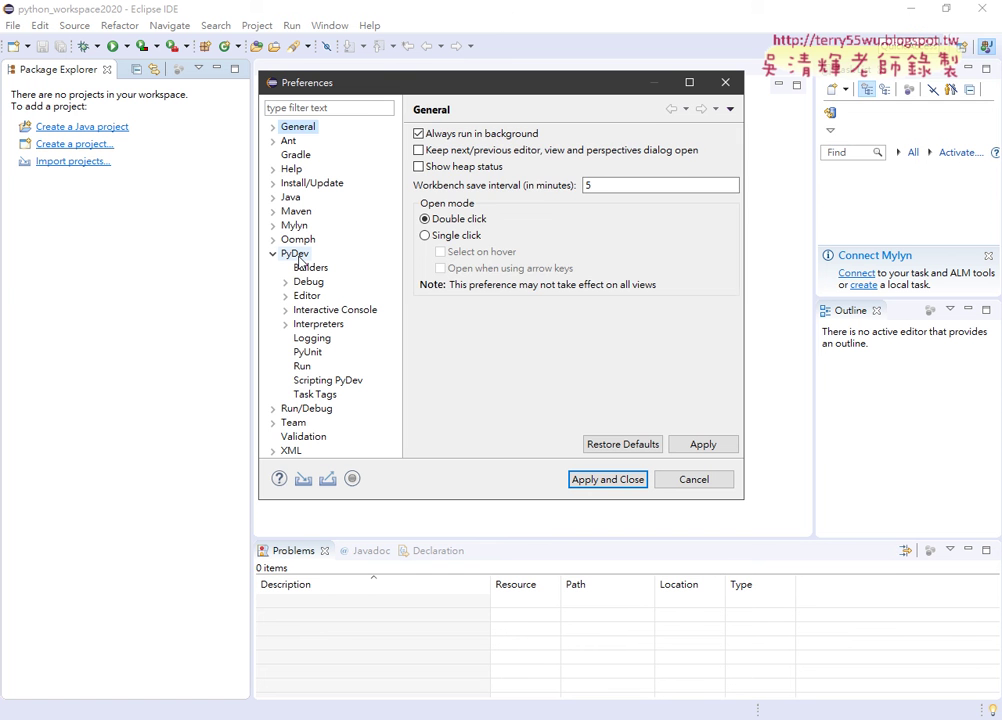
pyautogui.click(296, 255)
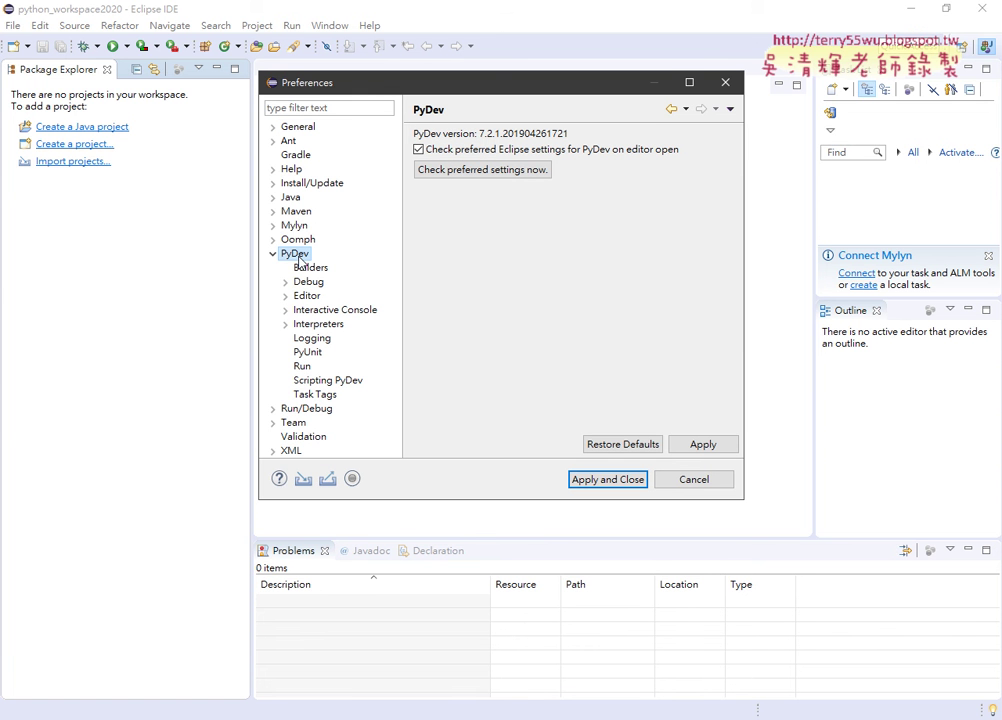
pyautogui.click(287, 326)
pyautogui.click(316, 326)
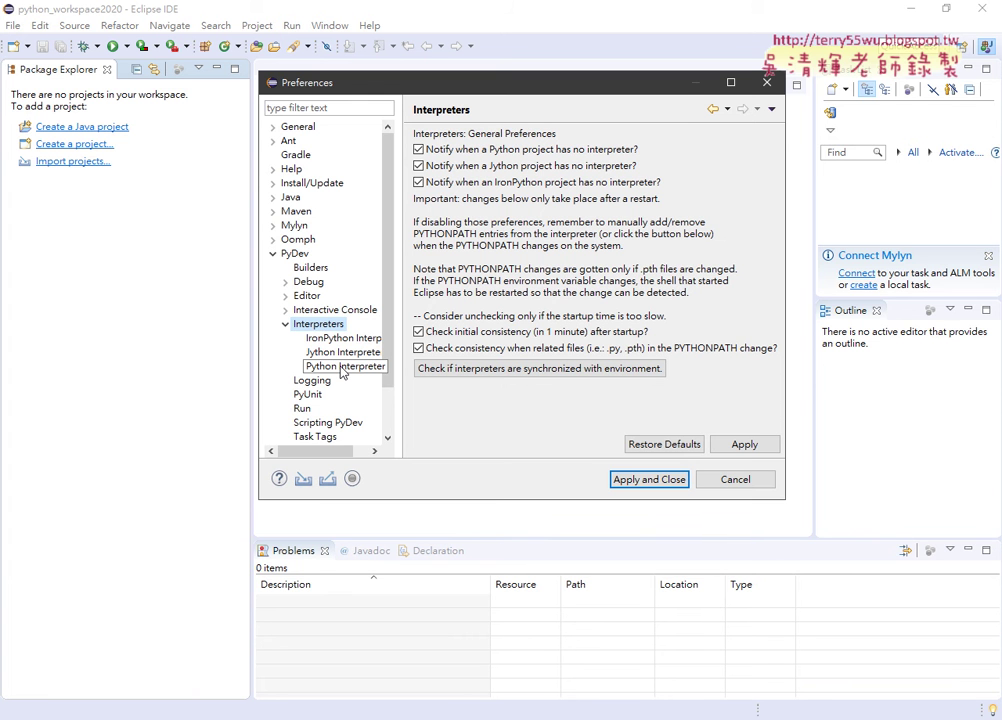
pyautogui.click(337, 368)
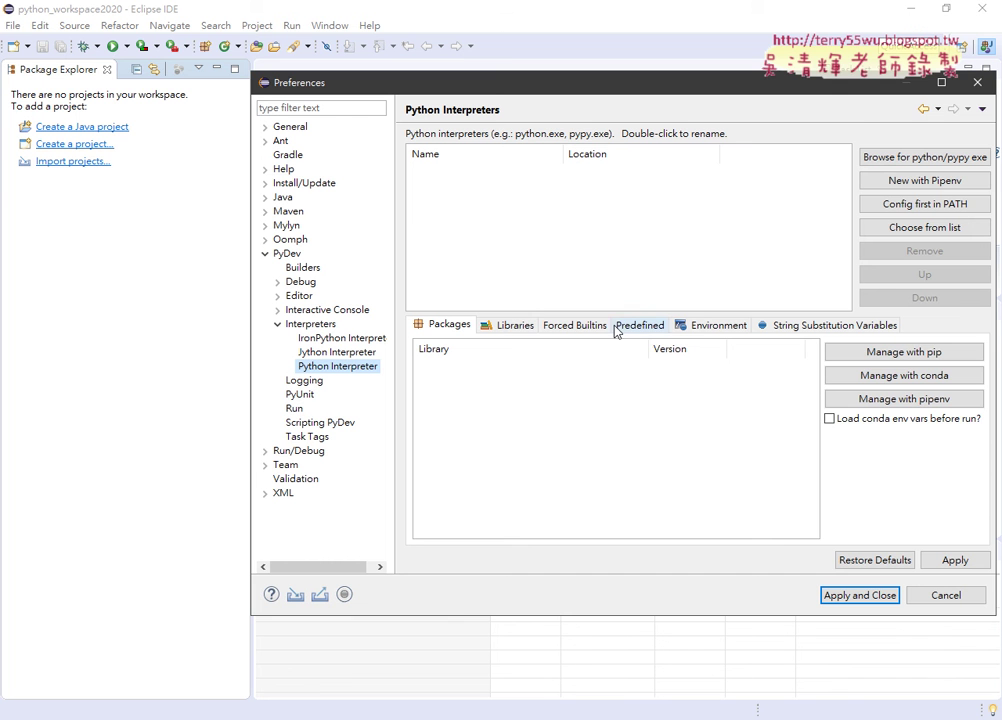
pyautogui.moveTo(803, 77); pyautogui.dragTo(670, 48)
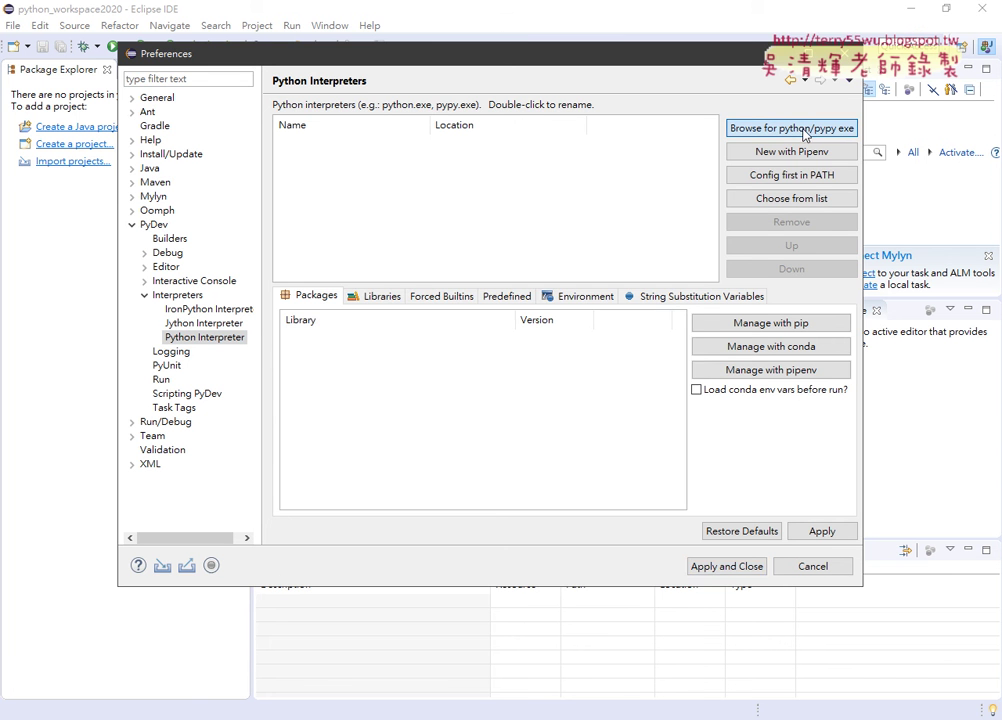
# Step: Browse for a new Python interpreter and choose C:\Python374\python.exe as its executable
pyautogui.click(848, 138)
pyautogui.moveTo(645, 240); pyautogui.dragTo(683, 46)
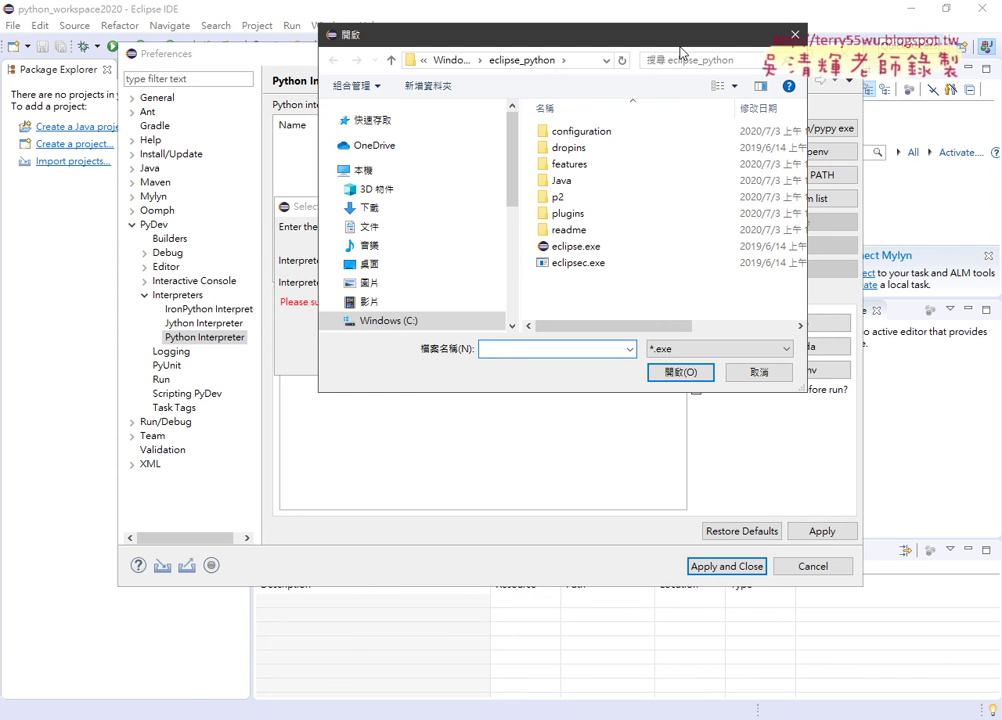
pyautogui.click(461, 61)
pyautogui.moveTo(798, 162); pyautogui.dragTo(819, 268)
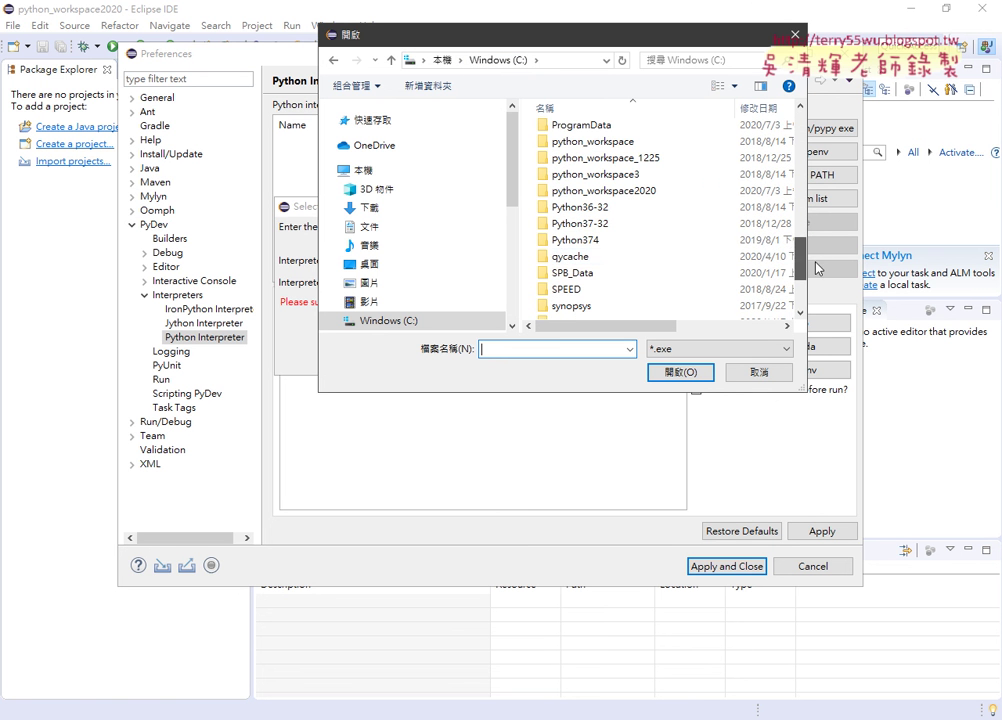
pyautogui.doubleClick(611, 244)
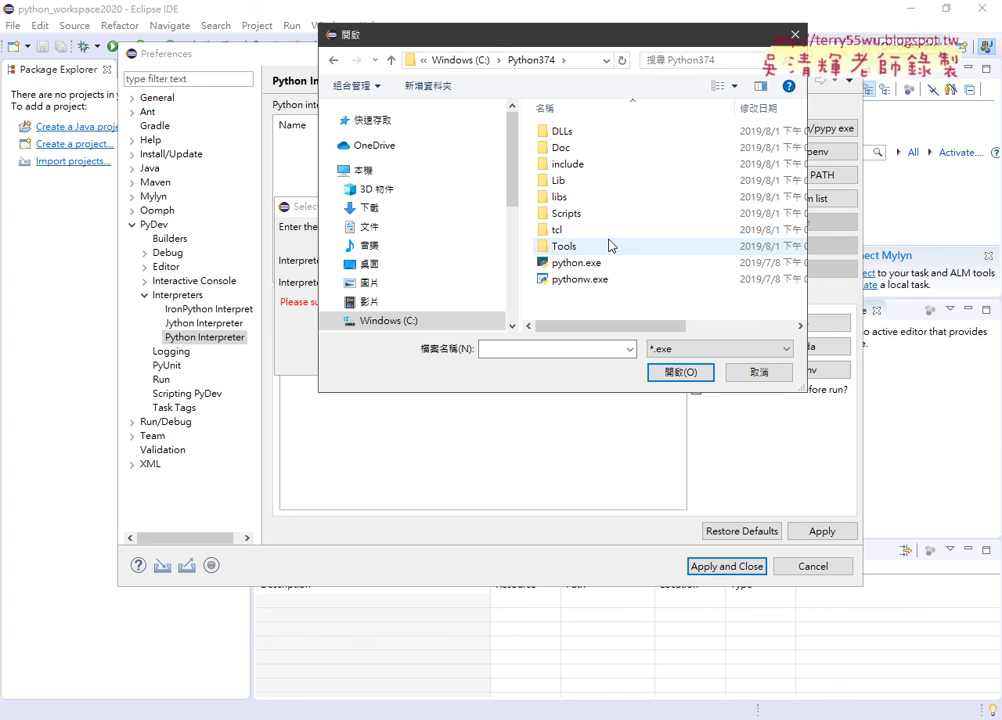
pyautogui.click(578, 262)
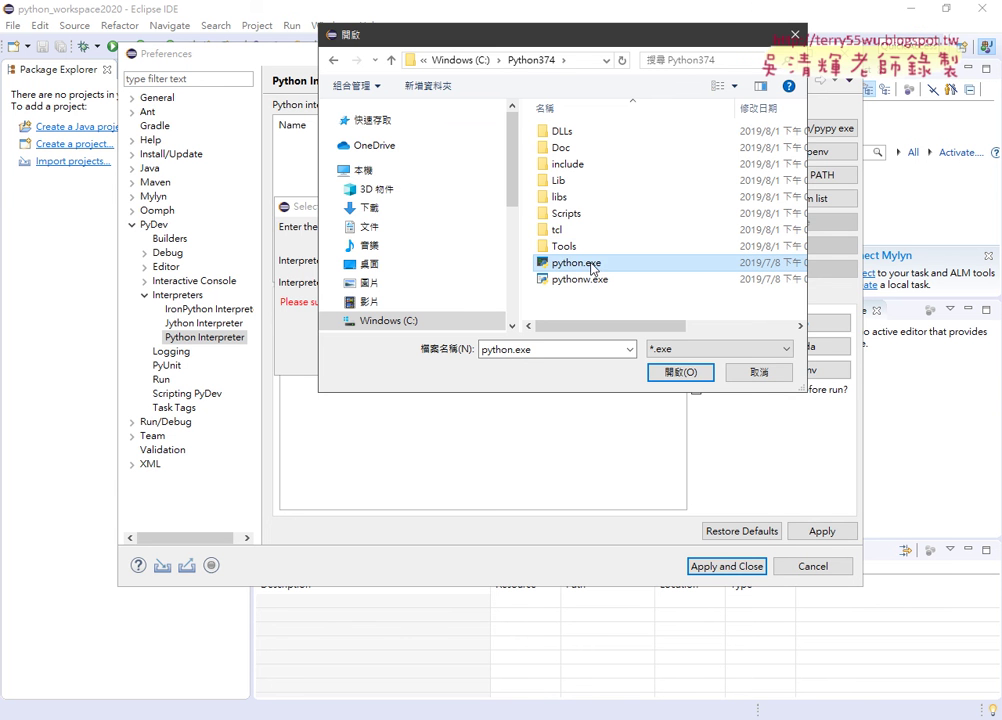
pyautogui.doubleClick(602, 266)
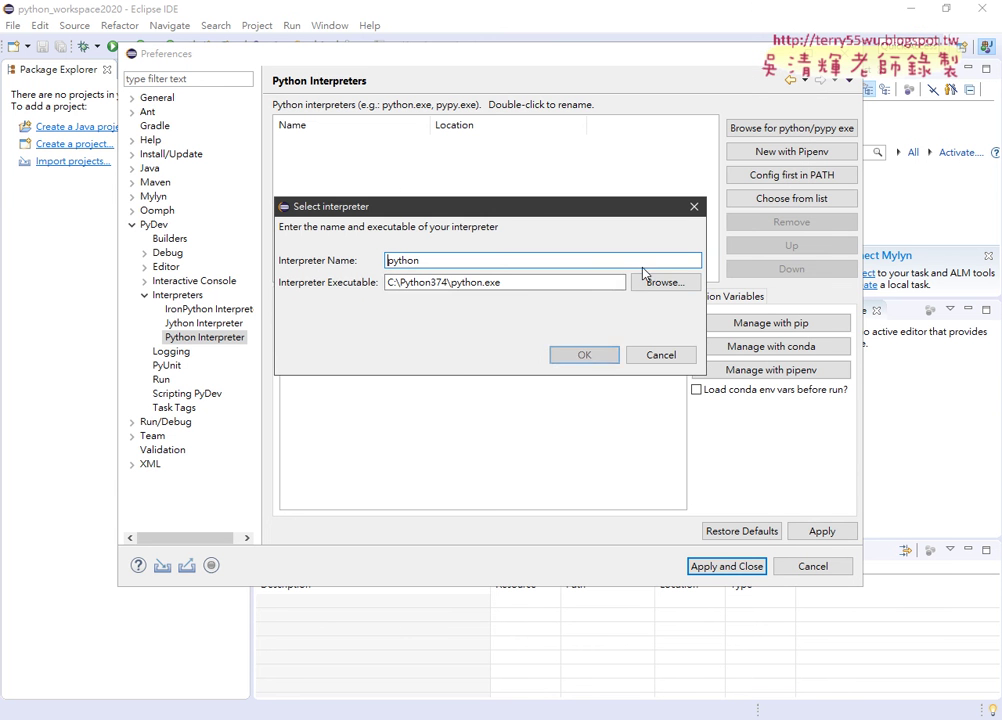
# Step: Save the interpreter with all suggested SYSTEM pythonpath folders and allow the Java(TM) Platform SE binary through the Windows firewall
pyautogui.click(580, 356)
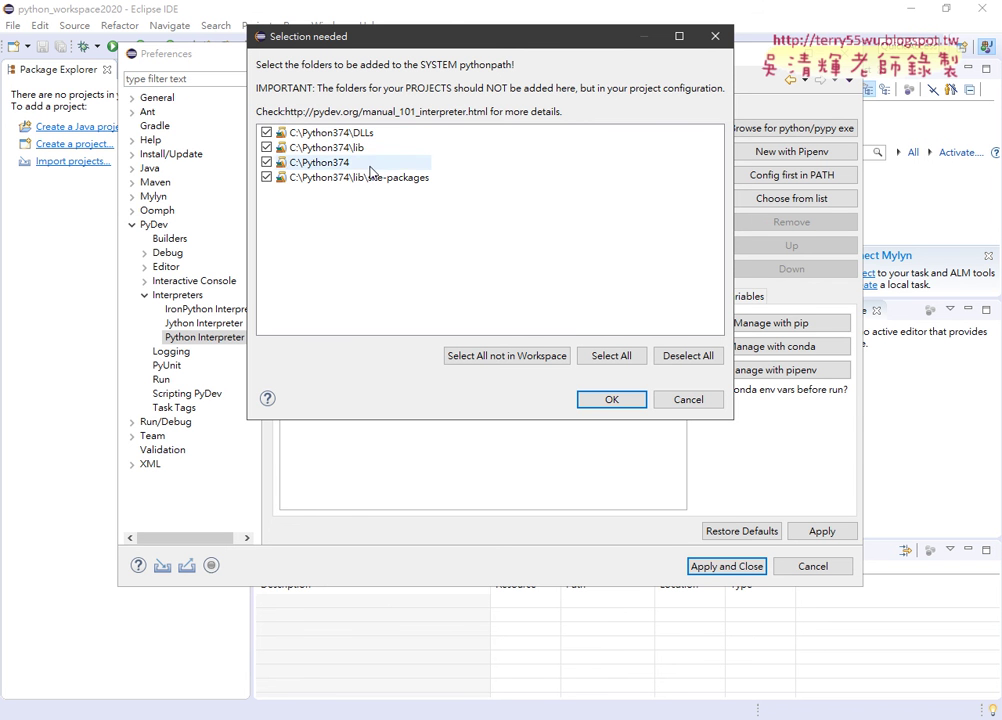
pyautogui.click(609, 399)
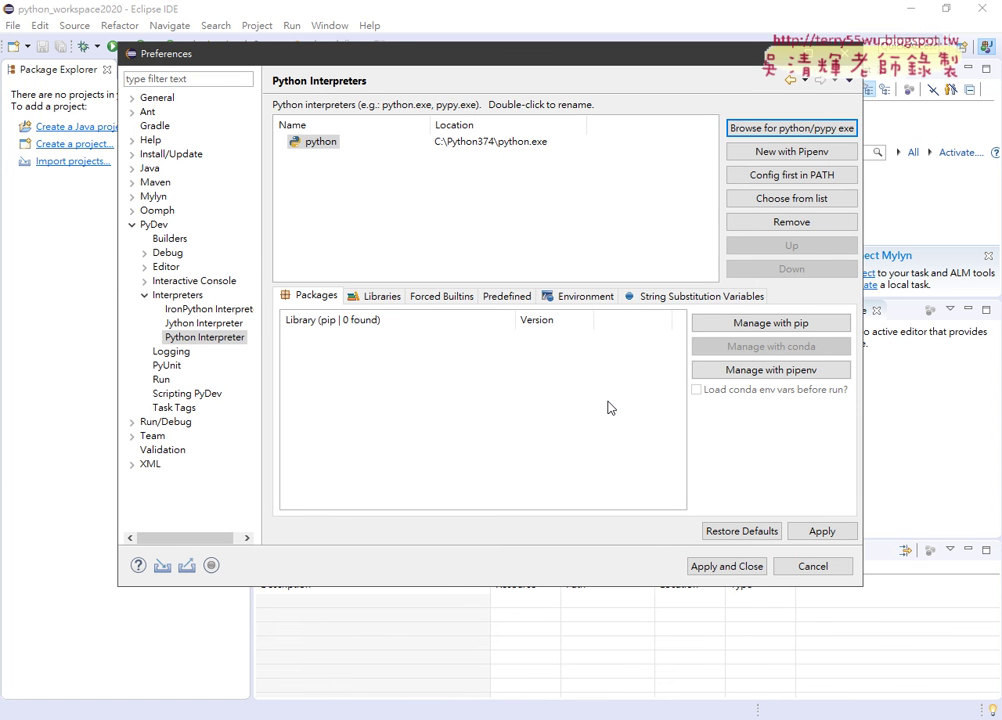
pyautogui.click(736, 567)
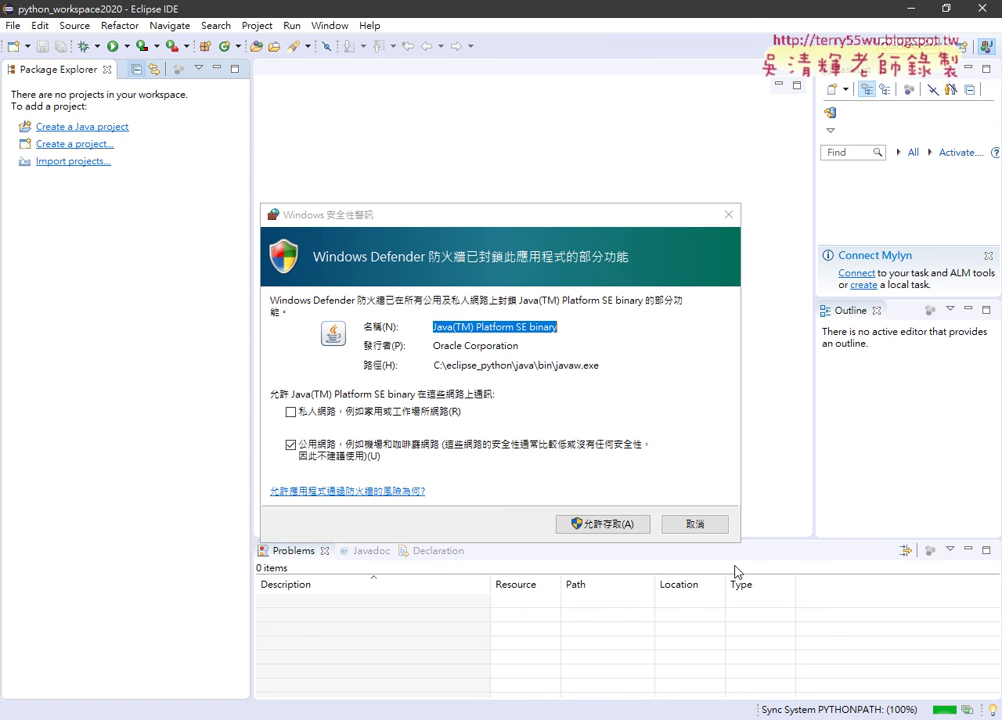
pyautogui.click(599, 524)
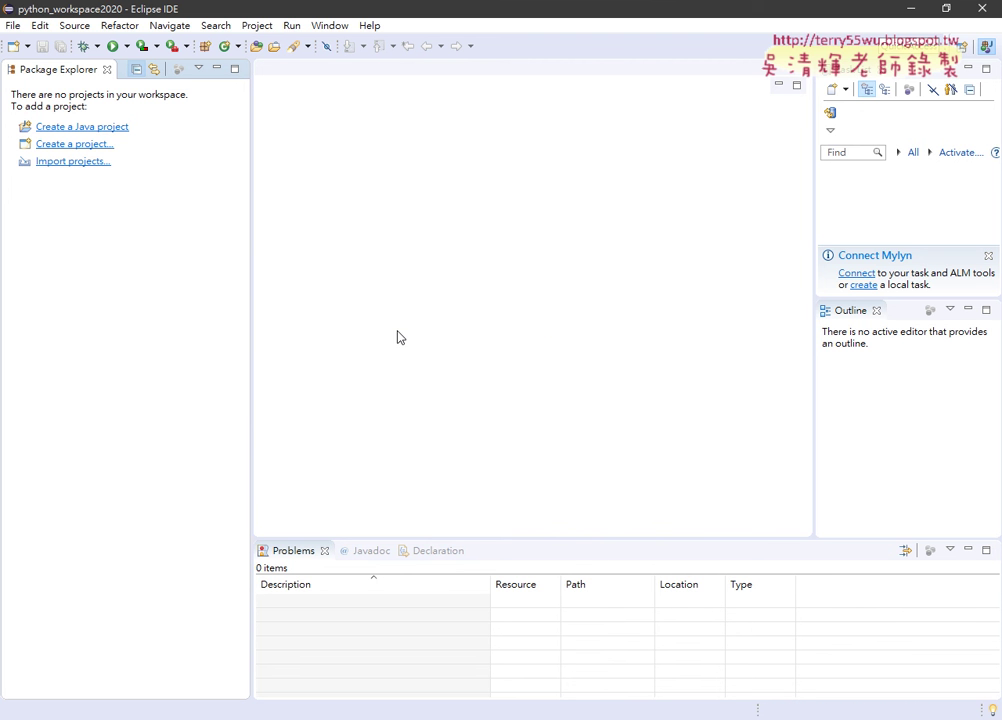
# Step: Start the new-item wizard and select PyDev Project as the wizard type
pyautogui.click(12, 28)
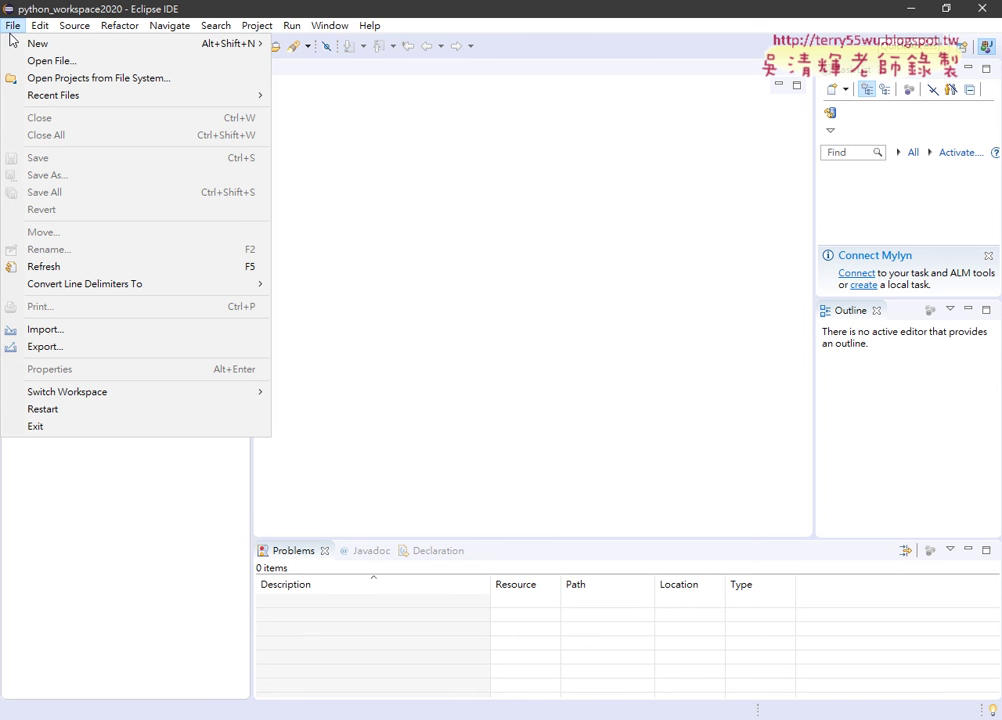
pyautogui.moveTo(10, 40)
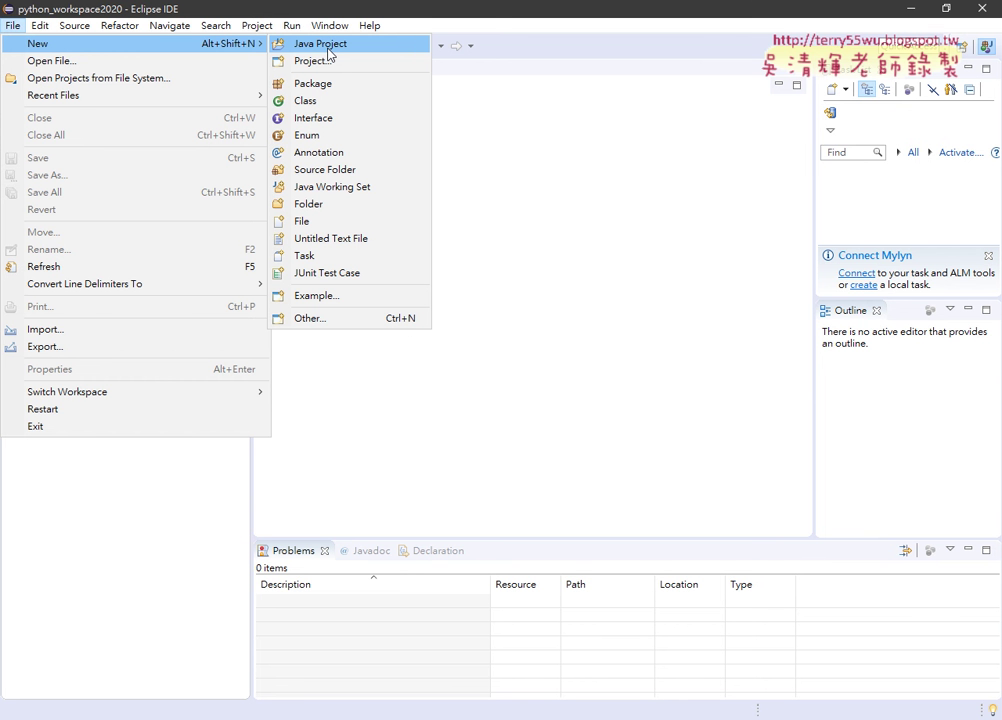
pyautogui.click(349, 319)
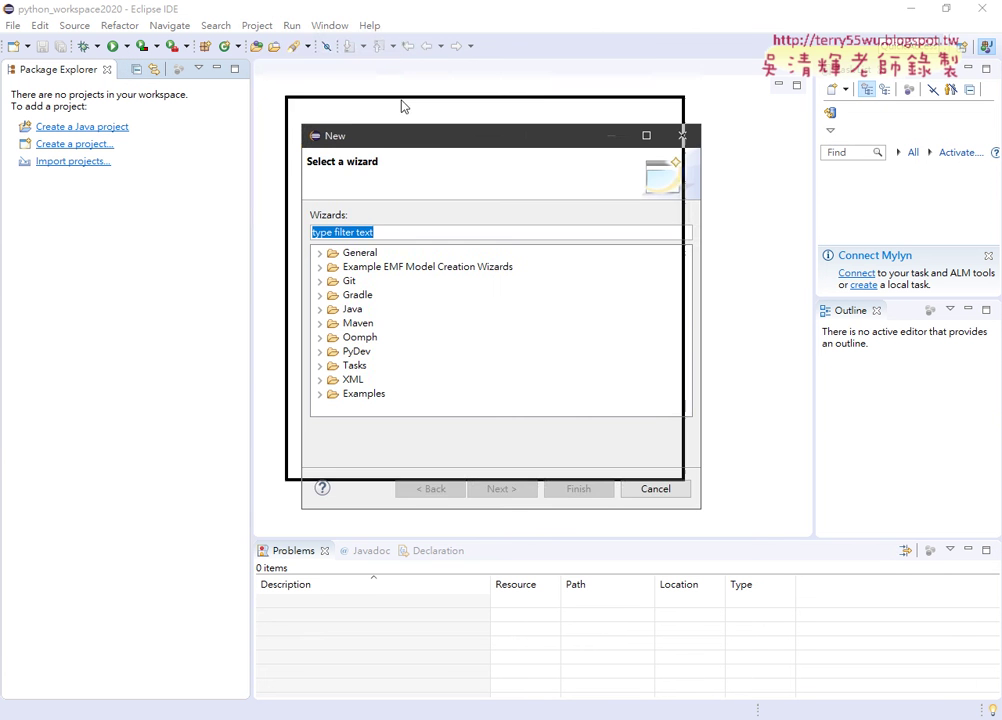
pyautogui.moveTo(425, 146); pyautogui.dragTo(380, 49)
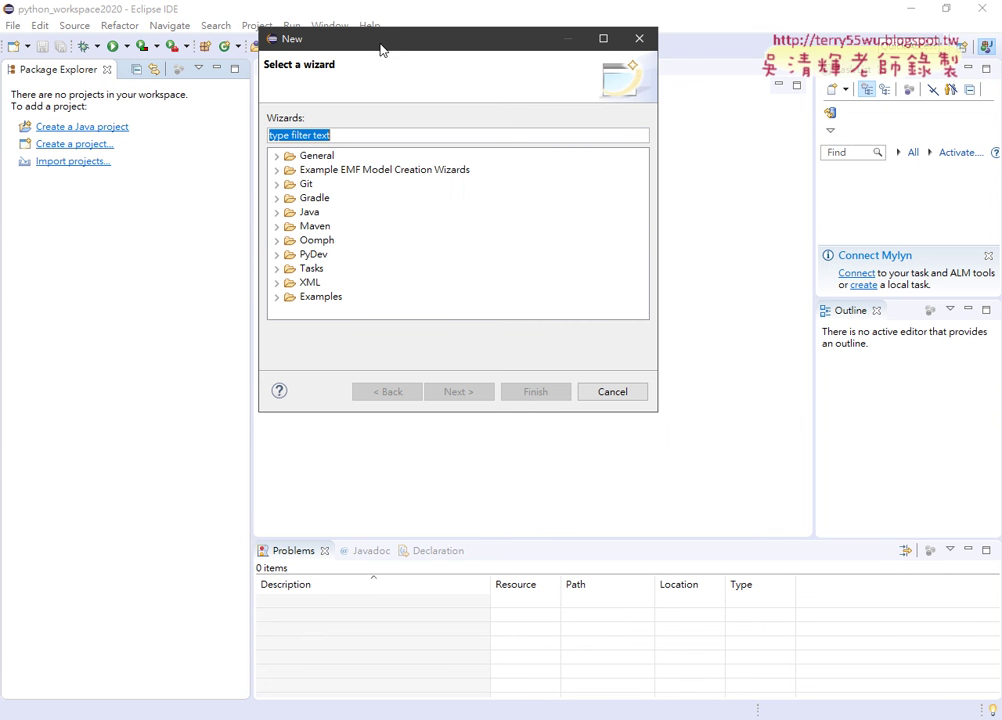
pyautogui.click(277, 254)
pyautogui.click(313, 212)
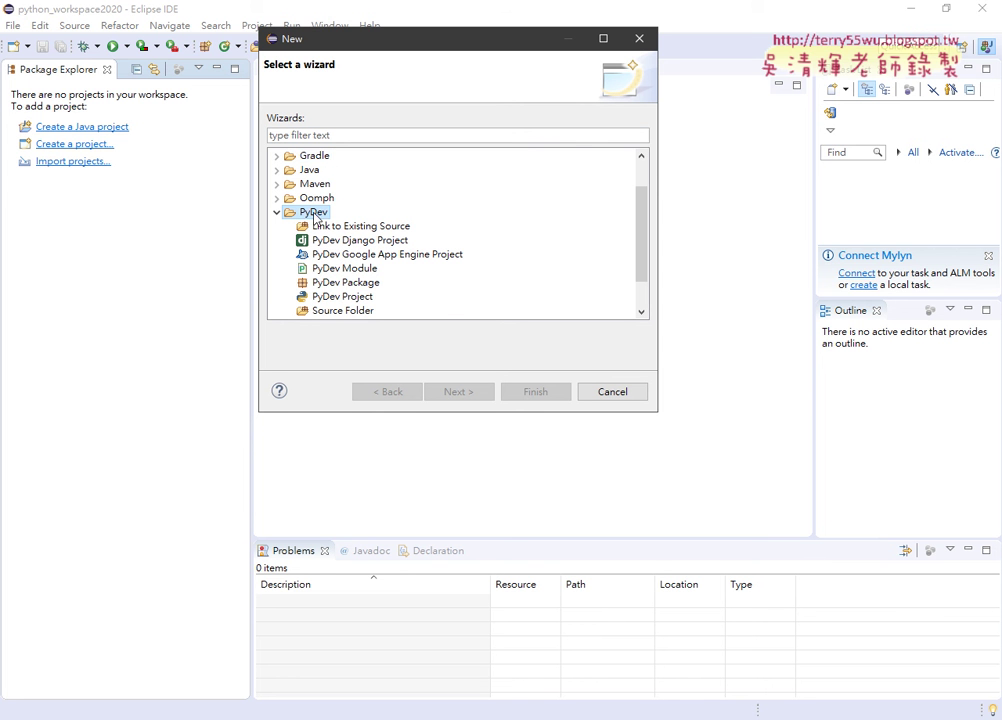
pyautogui.click(350, 297)
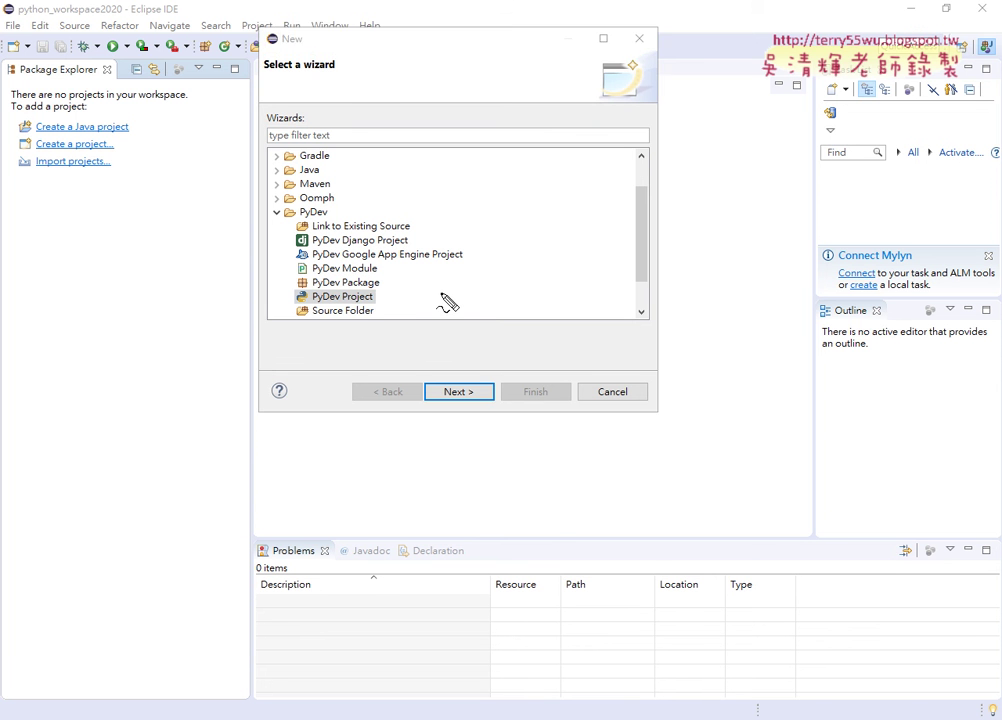
pyautogui.moveTo(378, 318)
pyautogui.mouseDown()
pyautogui.moveTo(300, 305)
pyautogui.moveTo(369, 331)
pyautogui.moveTo(383, 286)
pyautogui.moveTo(310, 283)
pyautogui.moveTo(385, 271)
pyautogui.moveTo(380, 262)
pyautogui.mouseUp()
pyautogui.moveTo(463, 210)
pyautogui.mouseDown()
pyautogui.moveTo(387, 262)
pyautogui.moveTo(416, 266)
pyautogui.mouseUp()
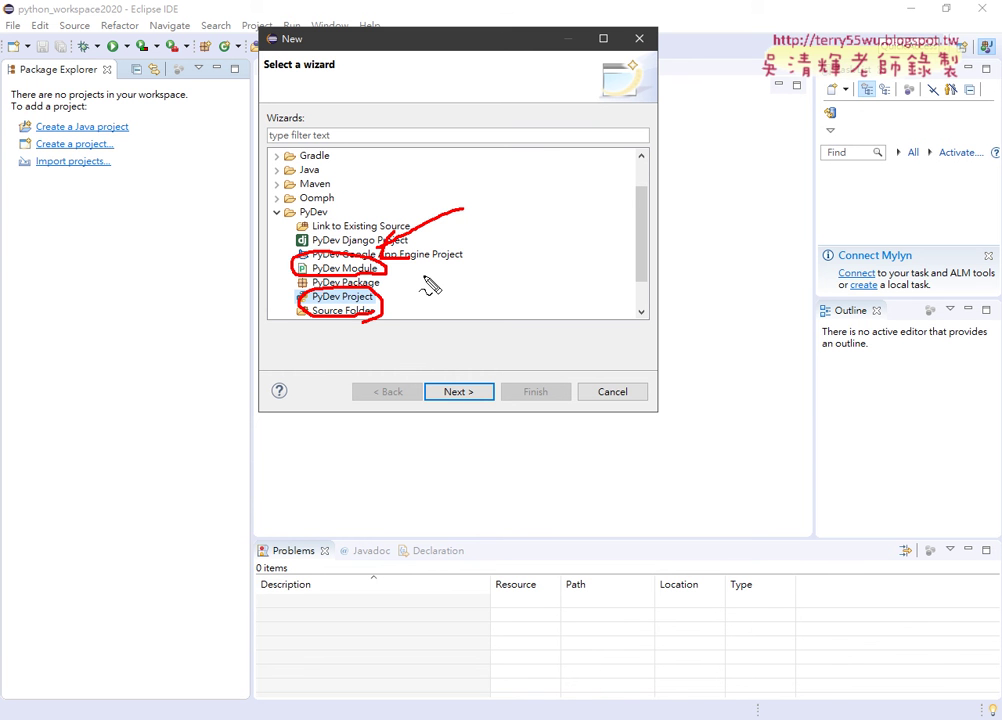
pyautogui.press('Escape')
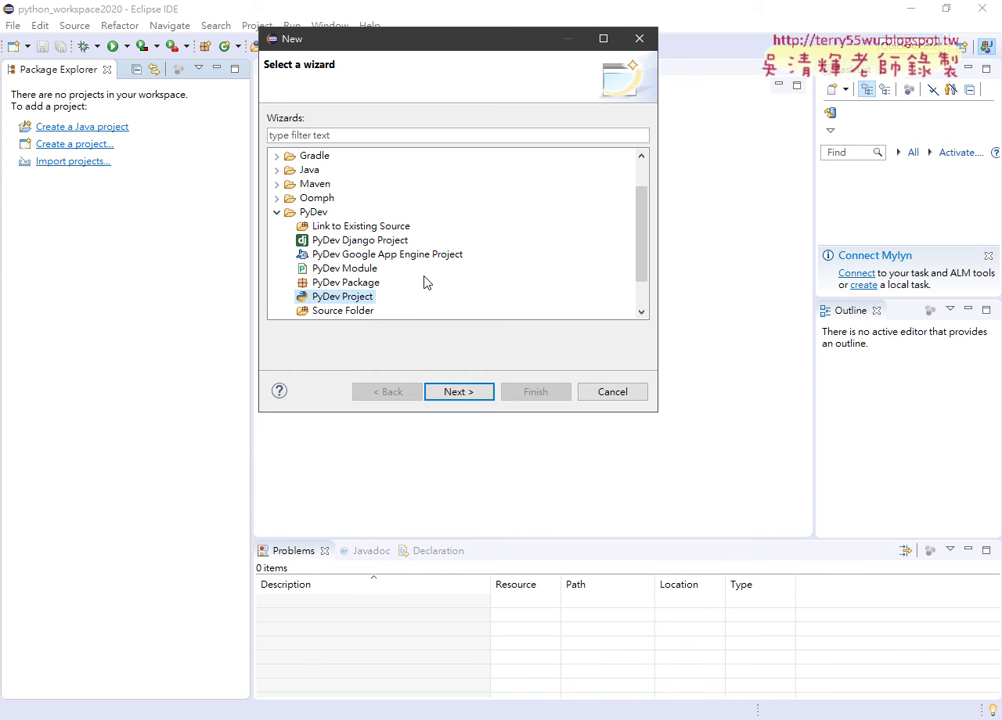
# Step: Name the PyDev project test, set grammar version 3.7, and choose to create a 'src' folder and add it to the PYTHONPATH
pyautogui.click(458, 391)
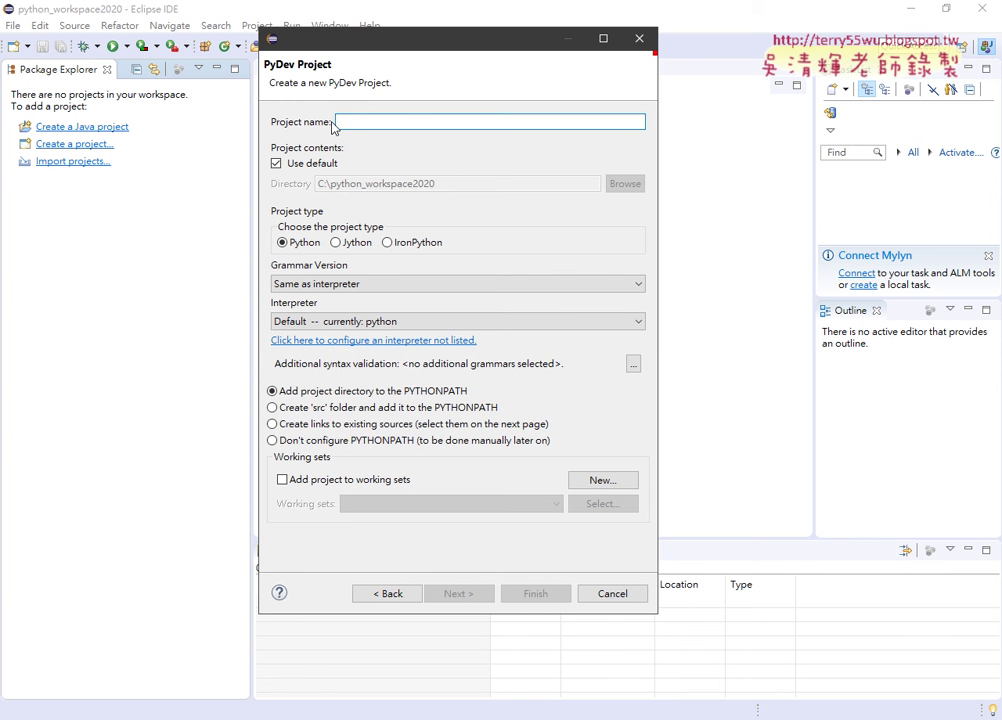
pyautogui.write('test')
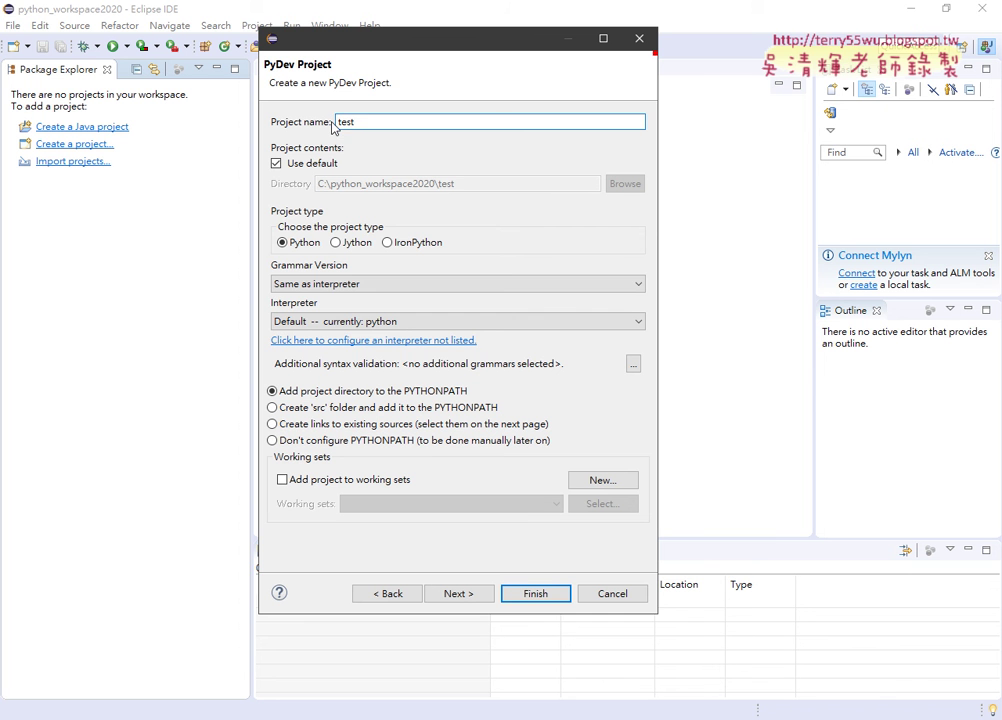
pyautogui.doubleClick(360, 128)
pyautogui.click(368, 285)
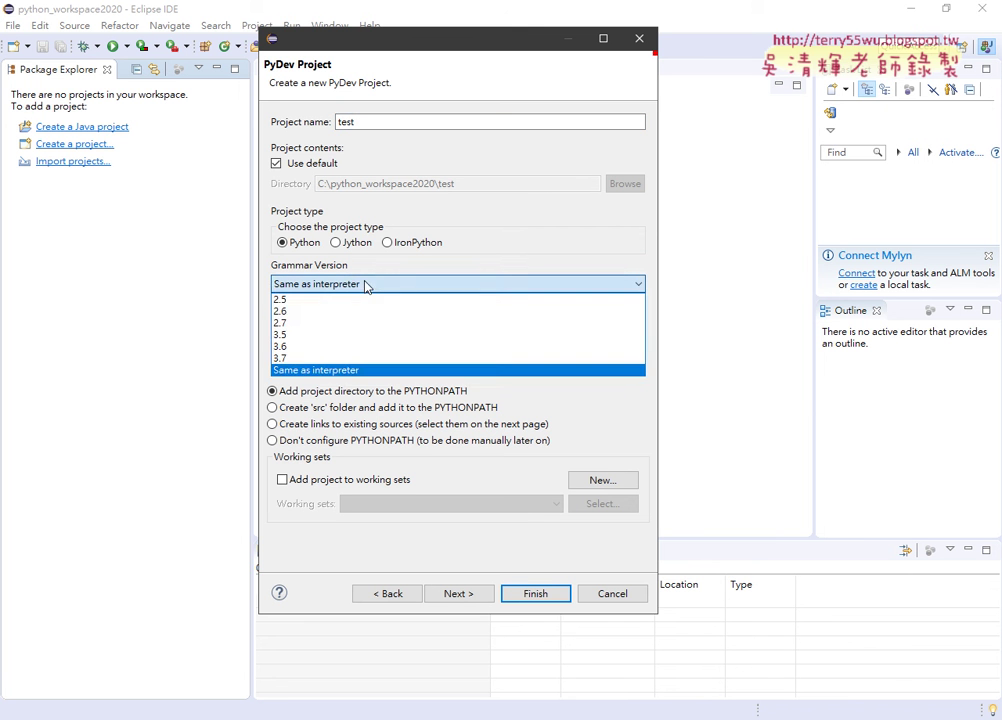
pyautogui.click(349, 360)
pyautogui.click(320, 409)
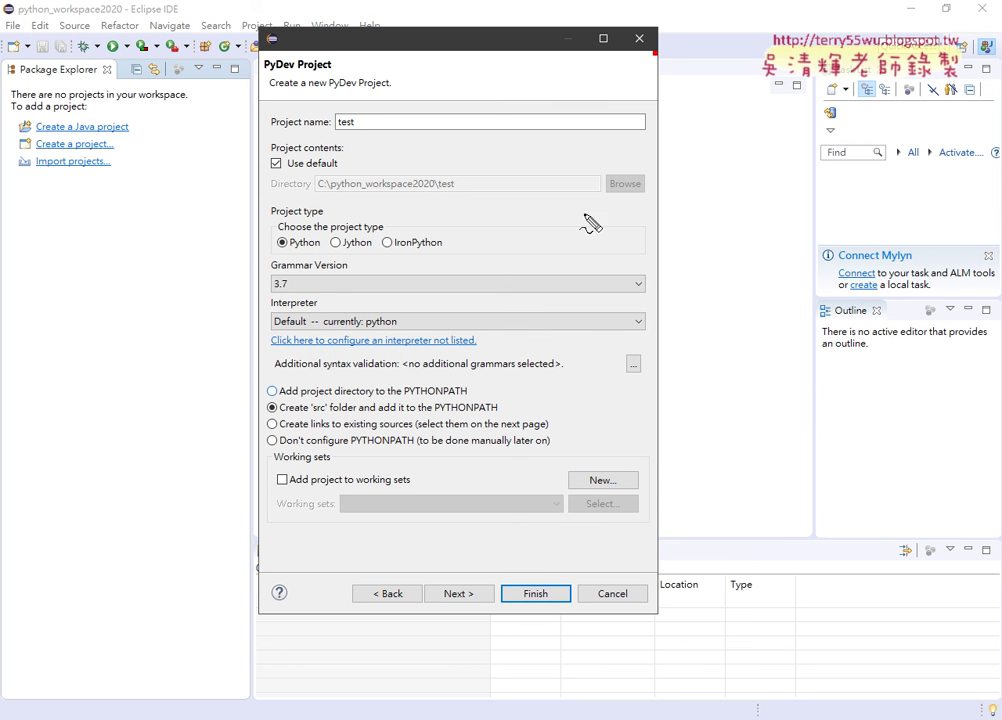
pyautogui.moveTo(264, 404)
pyautogui.mouseDown()
pyautogui.moveTo(505, 416)
pyautogui.moveTo(270, 421)
pyautogui.moveTo(232, 411)
pyautogui.moveTo(275, 368)
pyautogui.mouseUp()
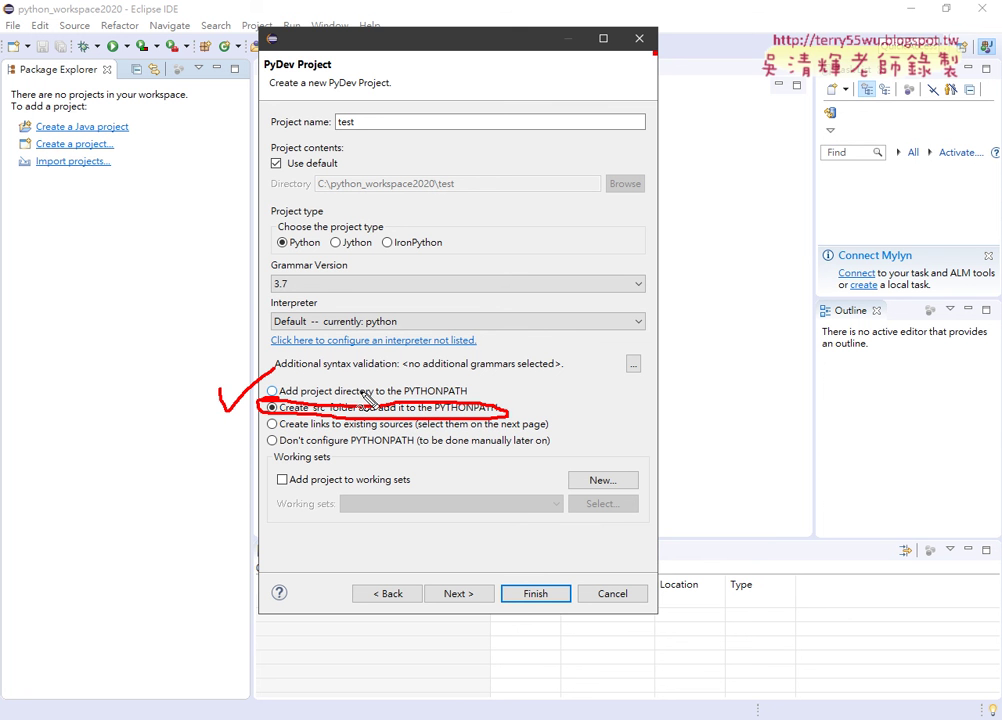
pyautogui.press('Escape')
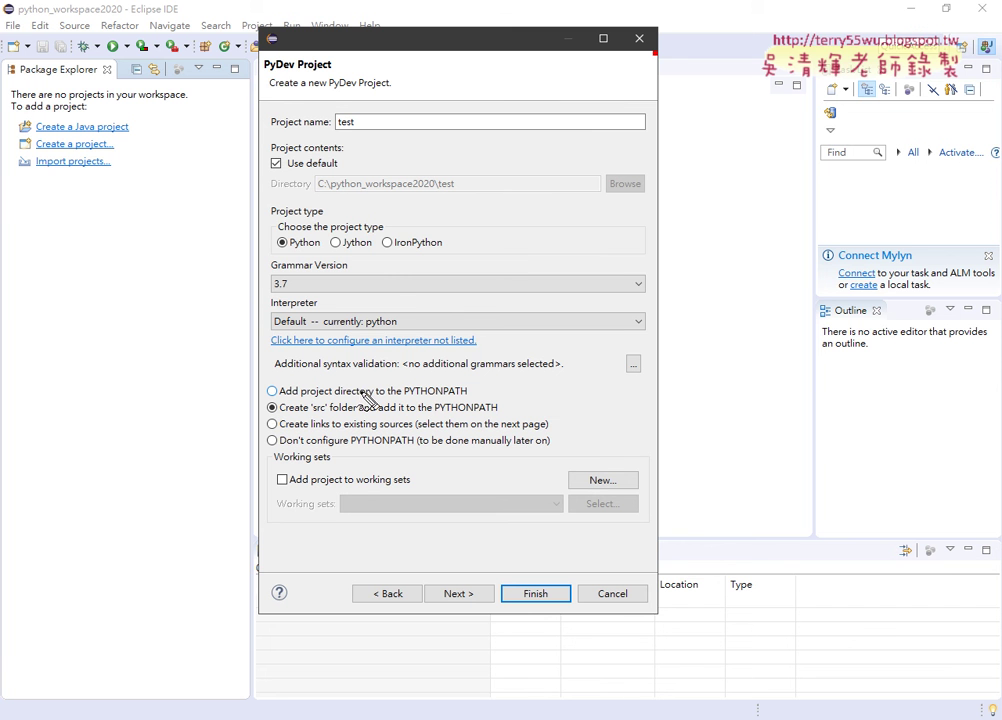
pyautogui.moveTo(324, 148); pyautogui.dragTo(287, 146)
pyautogui.moveTo(352, 112); pyautogui.dragTo(358, 146)
pyautogui.moveTo(267, 71); pyautogui.dragTo(330, 71)
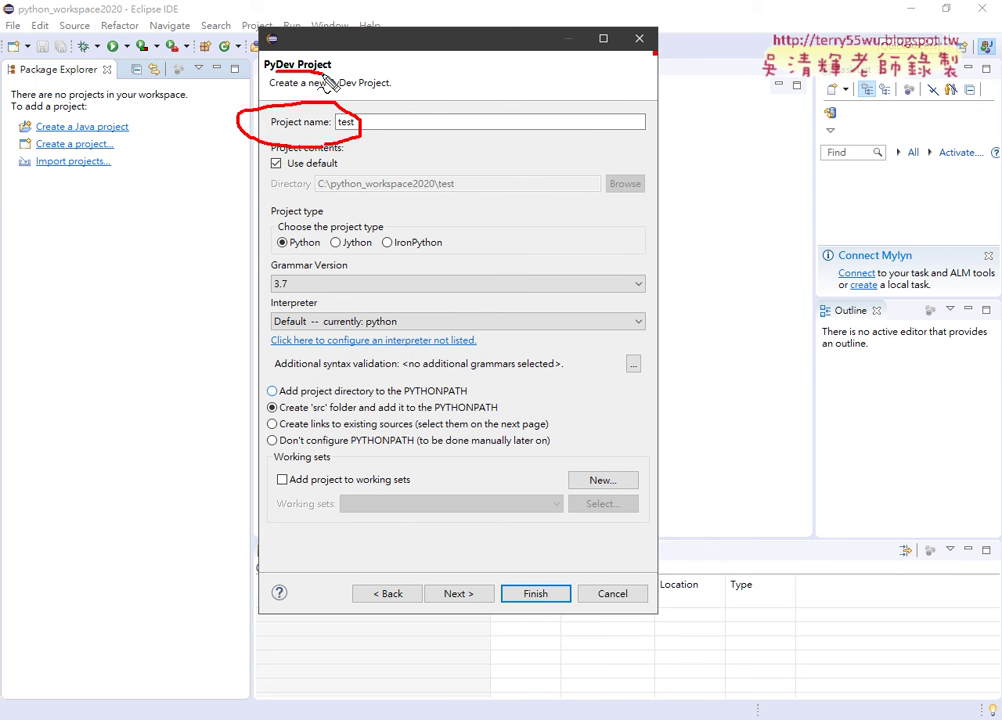
pyautogui.moveTo(298, 266); pyautogui.dragTo(292, 263)
pyautogui.moveTo(296, 389)
pyautogui.mouseDown()
pyautogui.moveTo(264, 410)
pyautogui.moveTo(312, 404)
pyautogui.mouseUp()
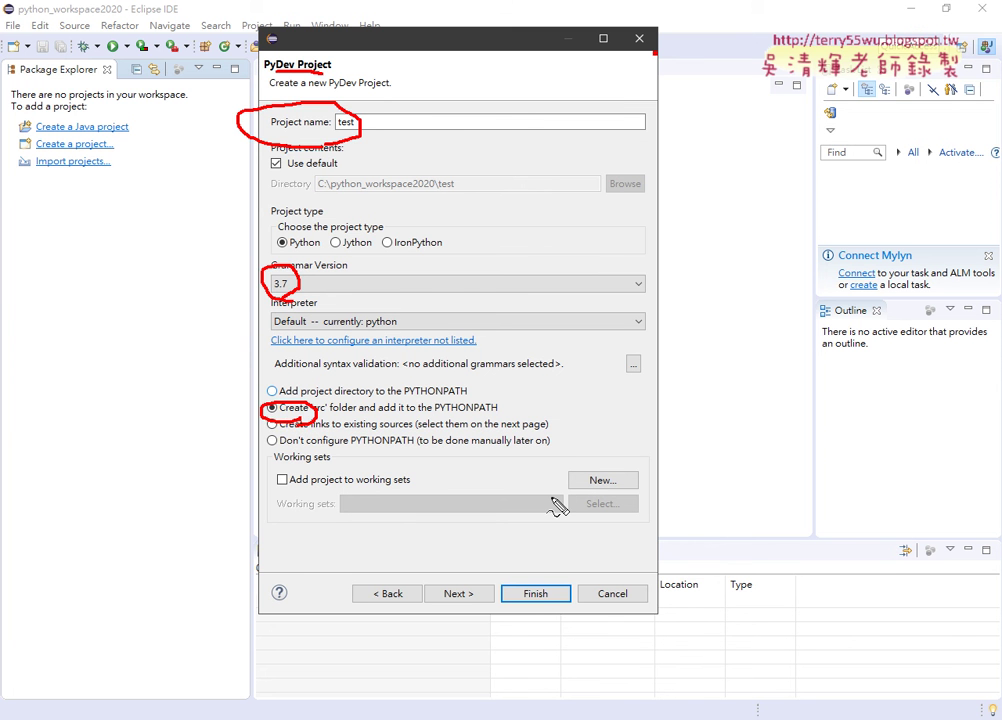
pyautogui.press('Escape')
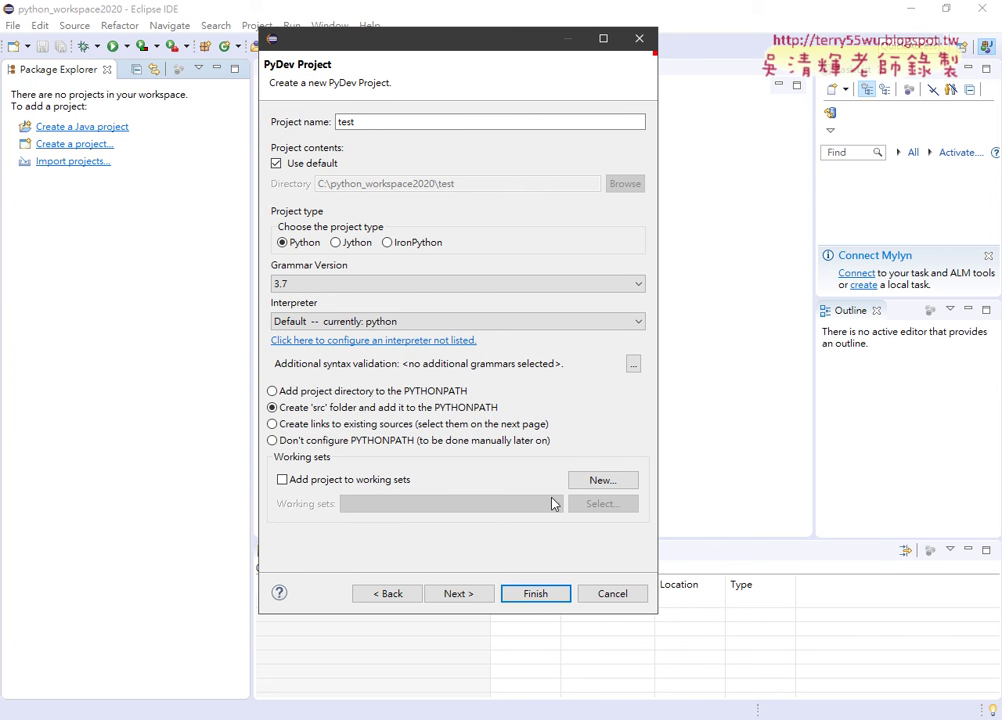
# Step: Finish creating the test project, opening the associated PyDev perspective with the decision remembered, and select the project's src folder
pyautogui.click(536, 594)
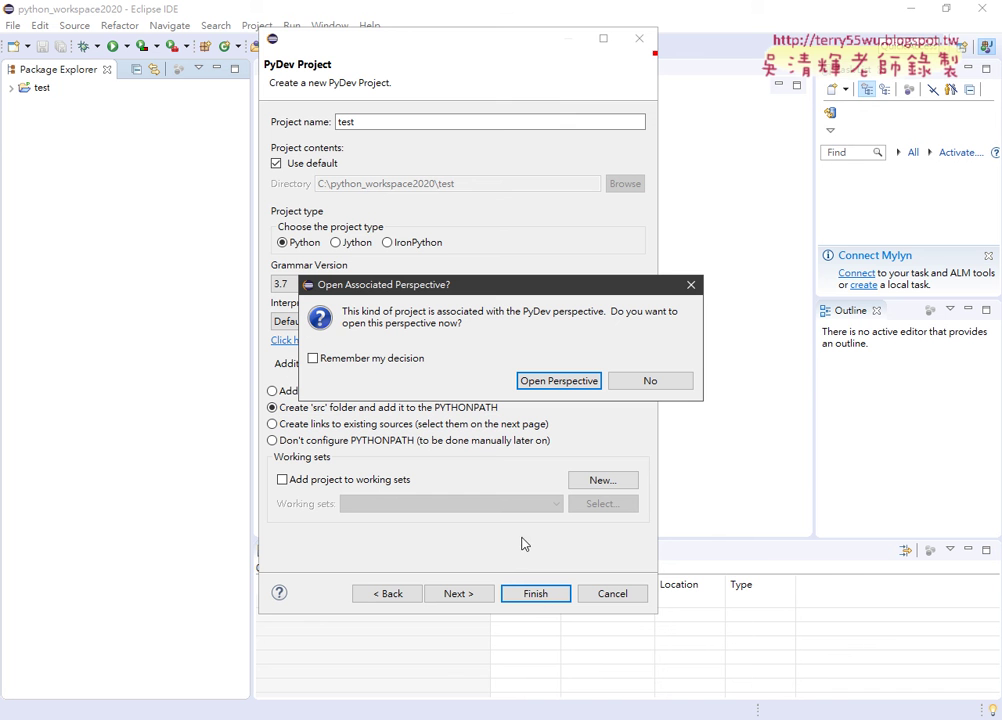
pyautogui.click(318, 358)
pyautogui.click(577, 383)
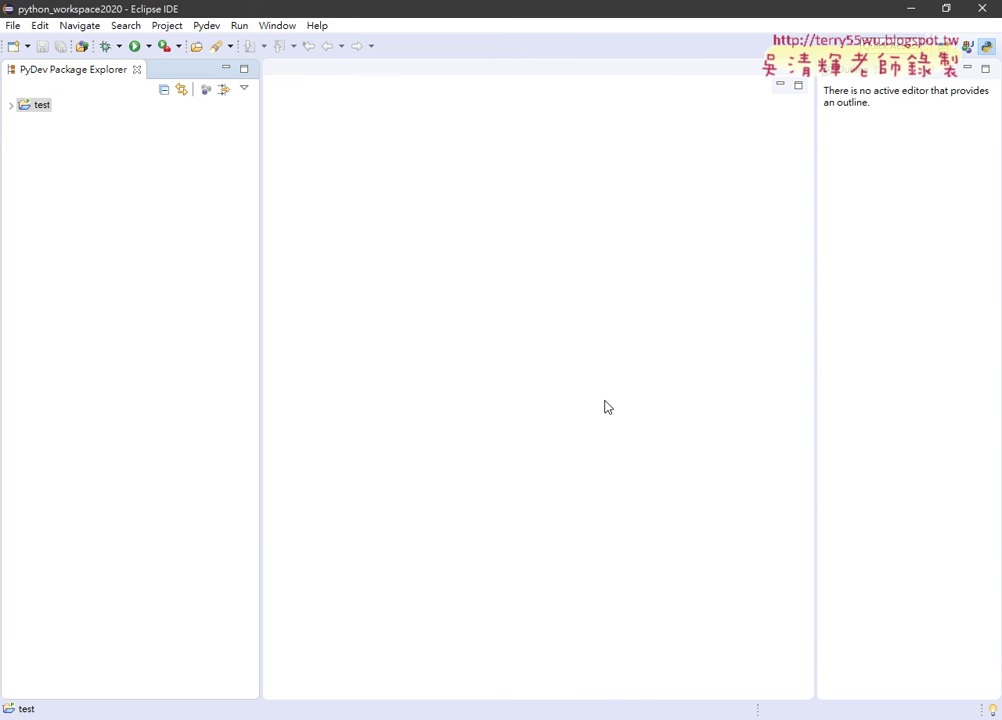
pyautogui.click(11, 105)
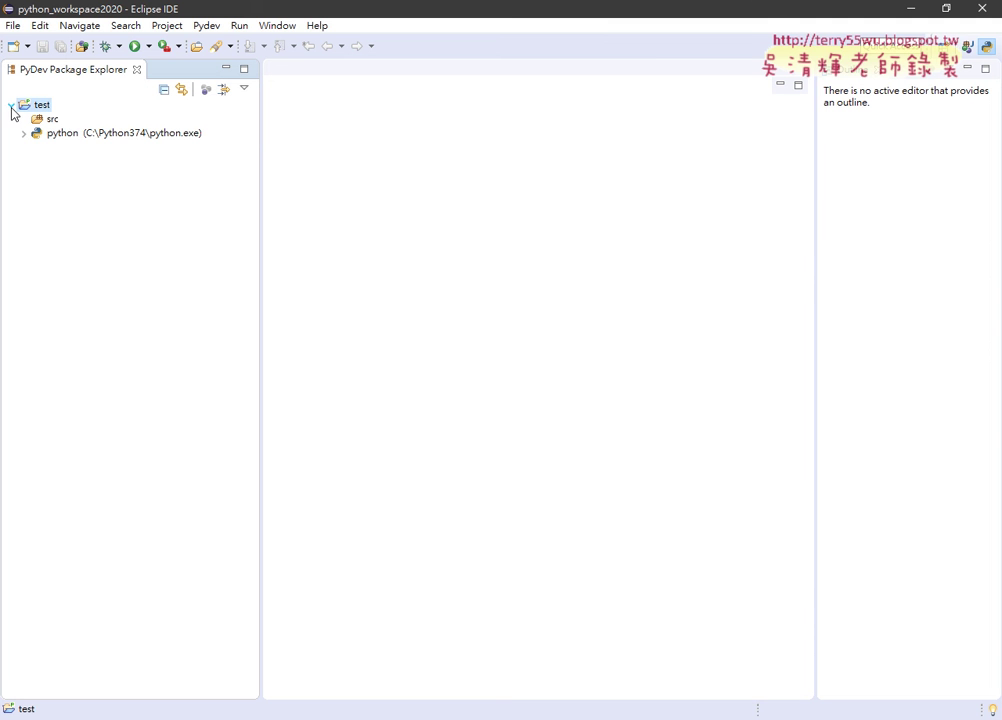
pyautogui.click(50, 119)
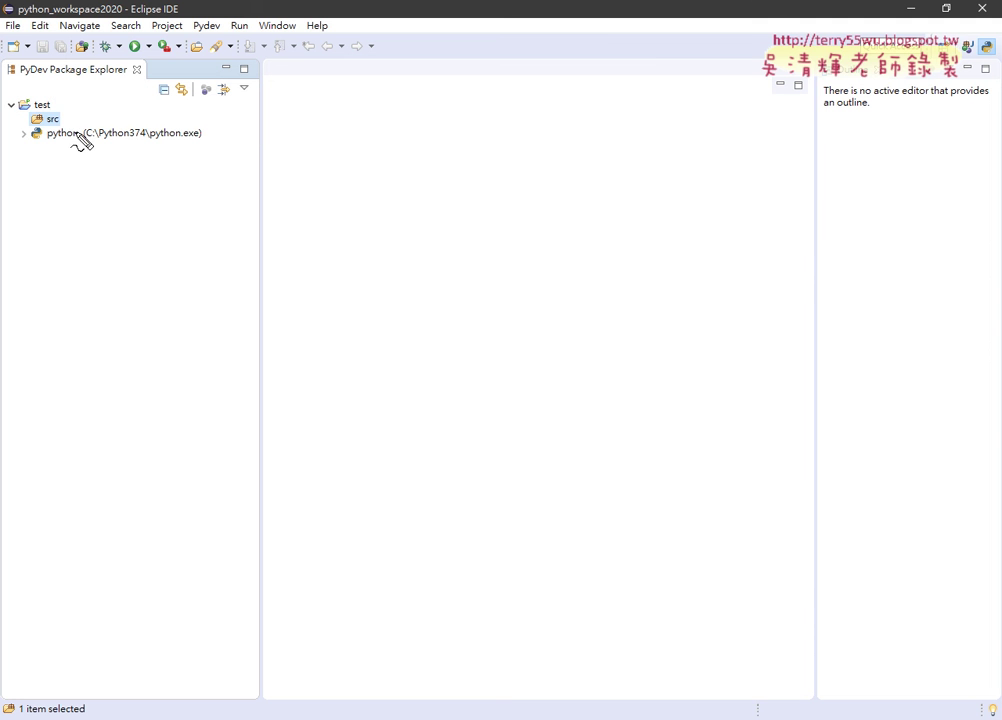
pyautogui.moveTo(62, 130)
pyautogui.mouseDown()
pyautogui.moveTo(36, 134)
pyautogui.moveTo(74, 130)
pyautogui.mouseUp()
pyautogui.moveTo(129, 322)
pyautogui.mouseDown()
pyautogui.moveTo(58, 128)
pyautogui.moveTo(113, 155)
pyautogui.mouseUp()
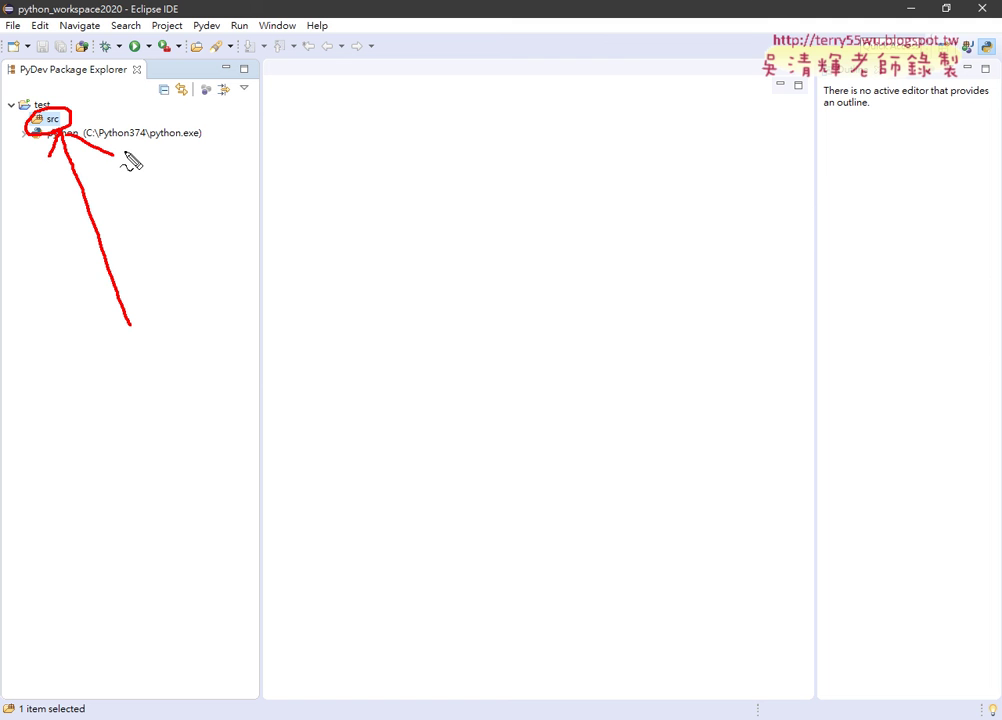
pyautogui.press('Escape')
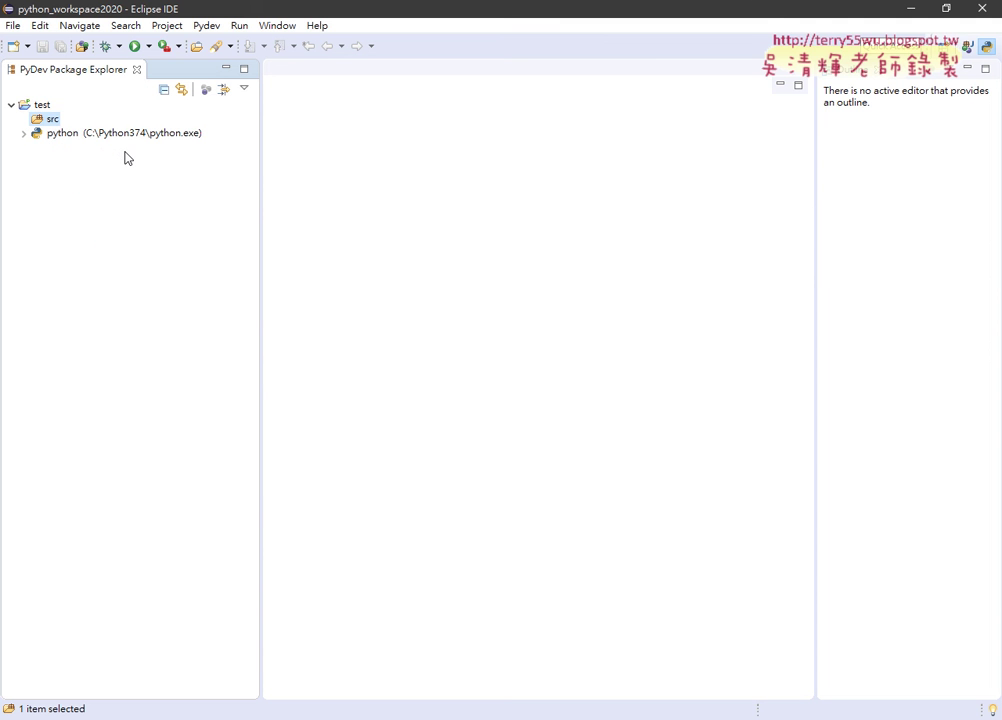
# Step: Start the new-item wizard on the src folder and choose PyDev Module as the wizard type
pyautogui.rightClick(47, 121)
pyautogui.moveTo(114, 132)
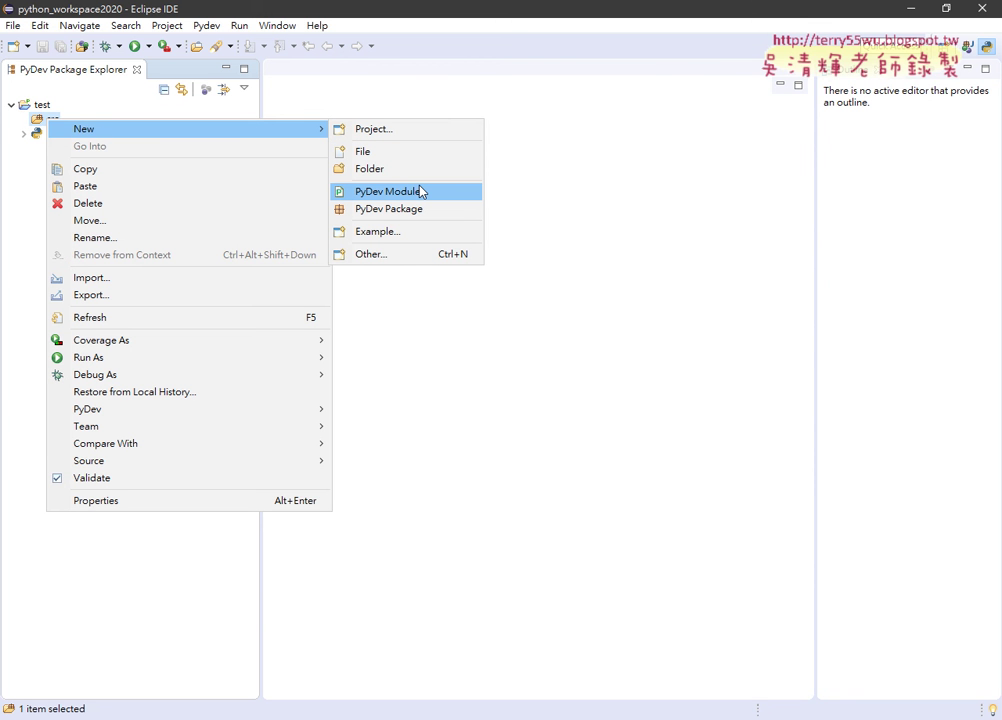
pyautogui.click(447, 257)
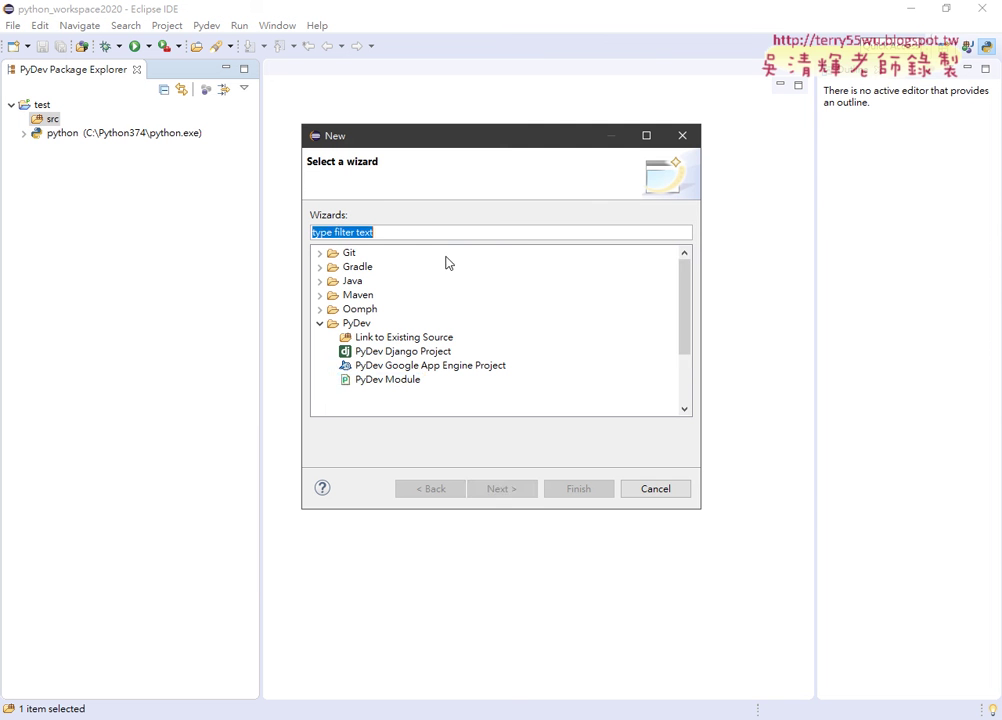
pyautogui.click(404, 380)
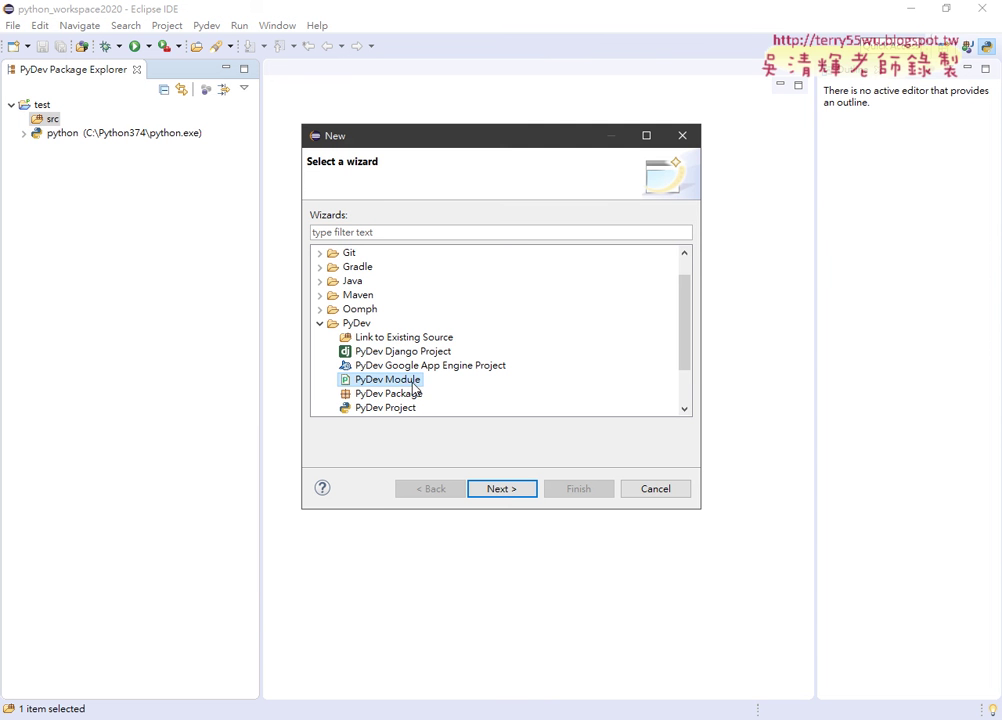
pyautogui.click(517, 492)
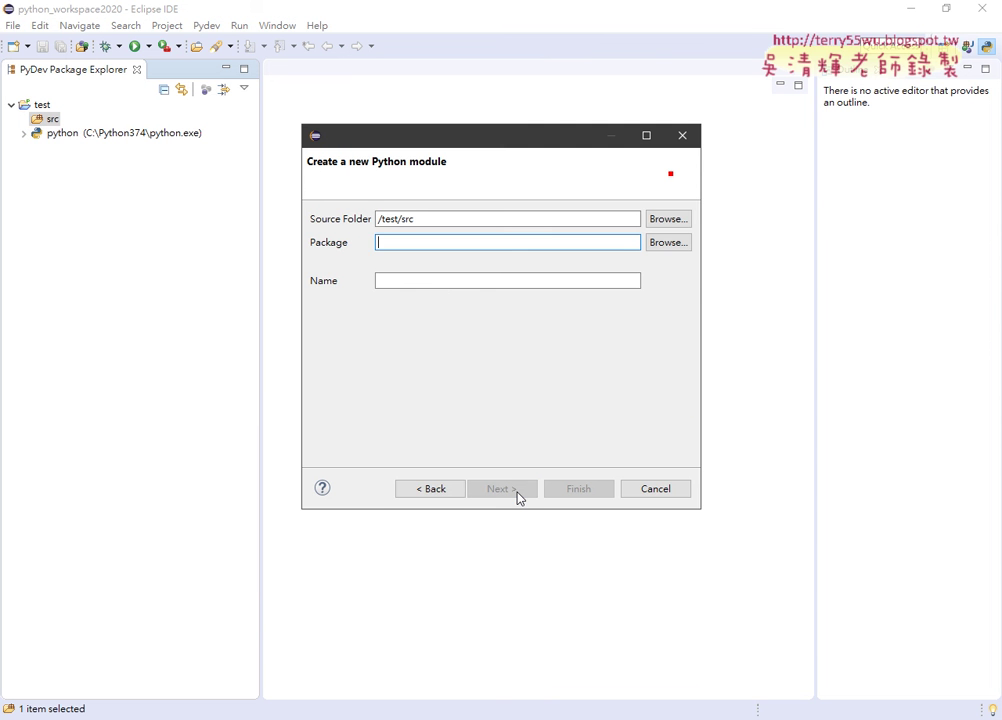
# Step: Create the module p1 in /test/src, cancelling the template choice and the default Eclipse preferences dialog for PyDev
pyautogui.click(444, 280)
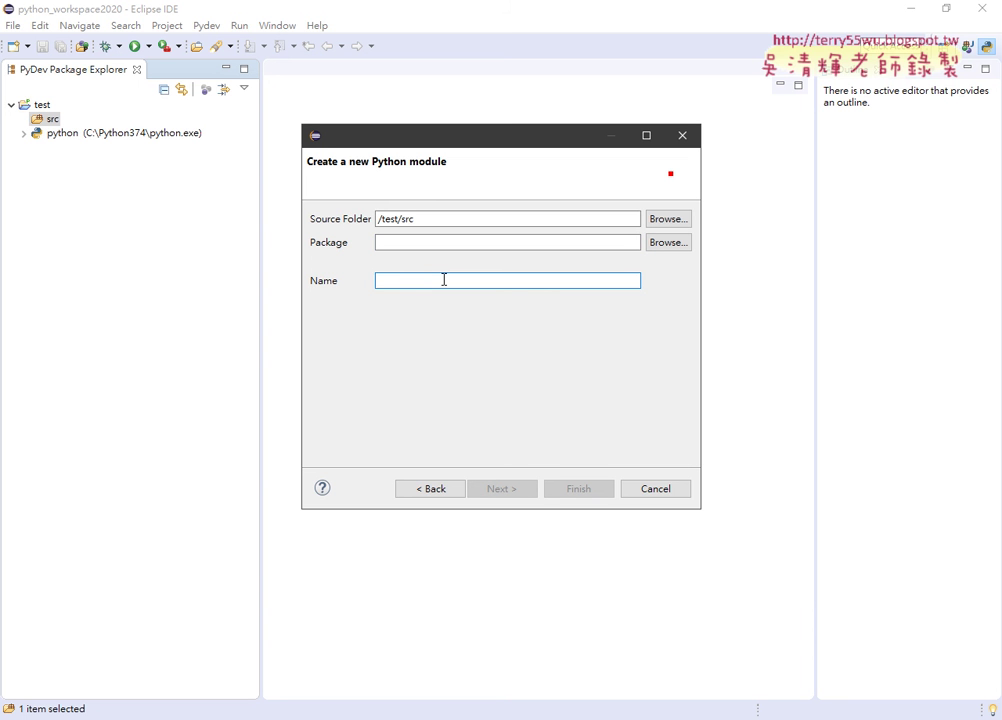
pyautogui.write('p')
pyautogui.press('BackSpace')
pyautogui.write('p')
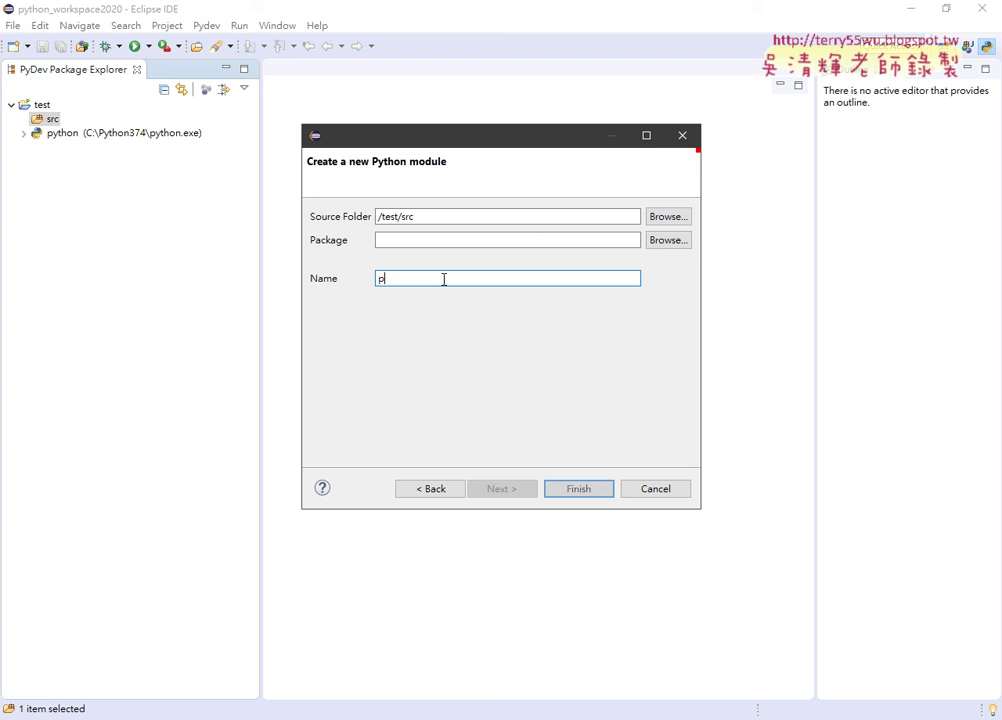
pyautogui.write('1')
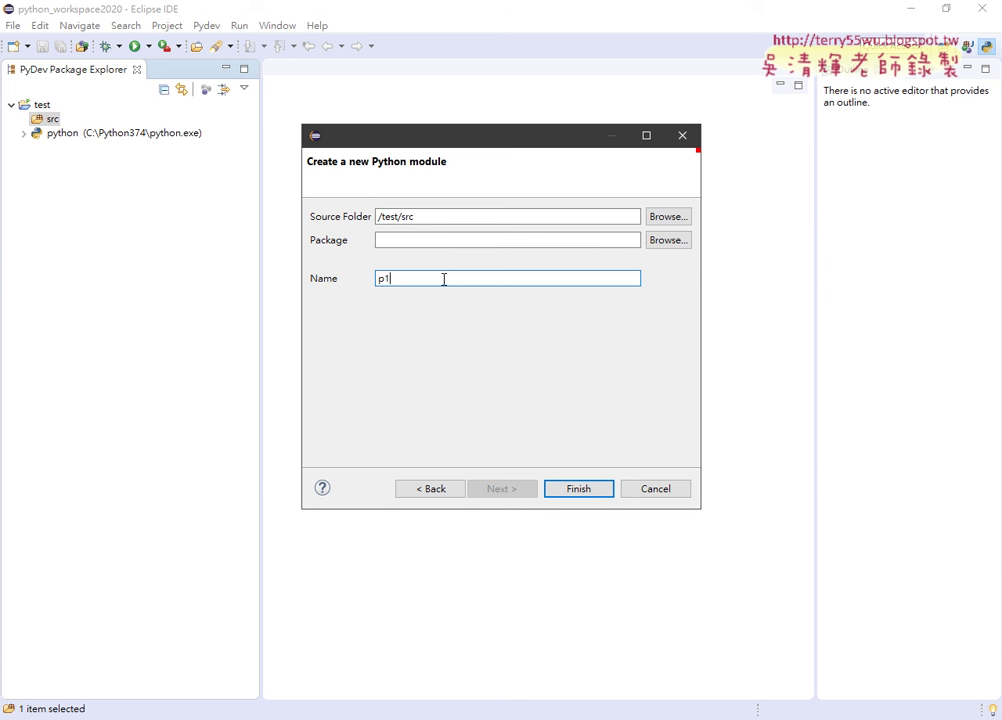
pyautogui.doubleClick(378, 278)
pyautogui.click(585, 490)
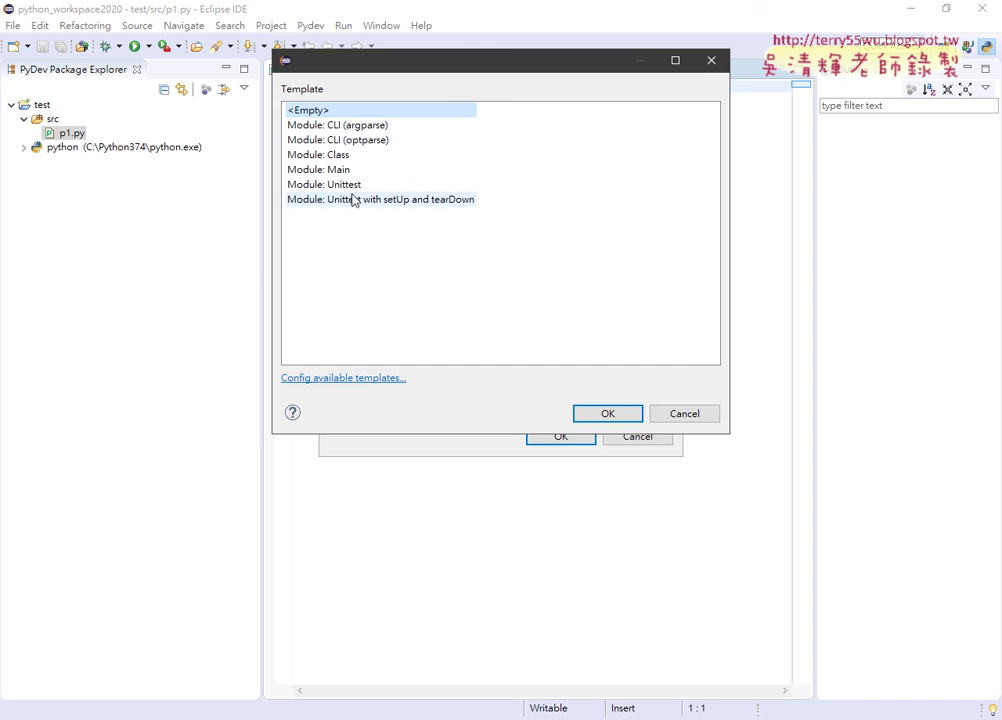
pyautogui.click(685, 413)
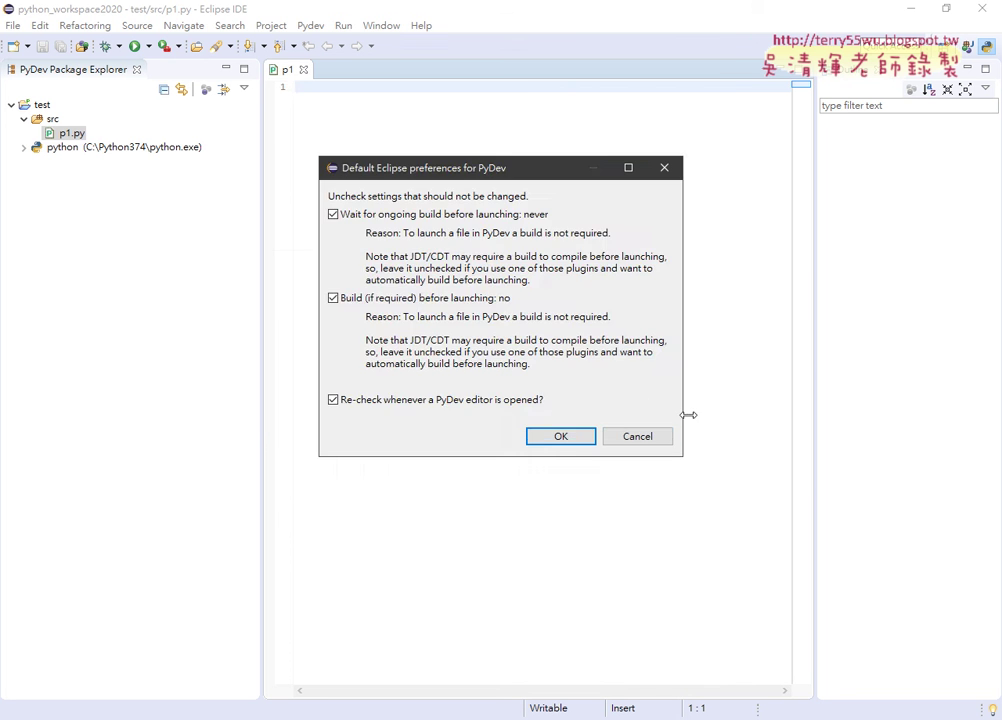
pyautogui.click(643, 437)
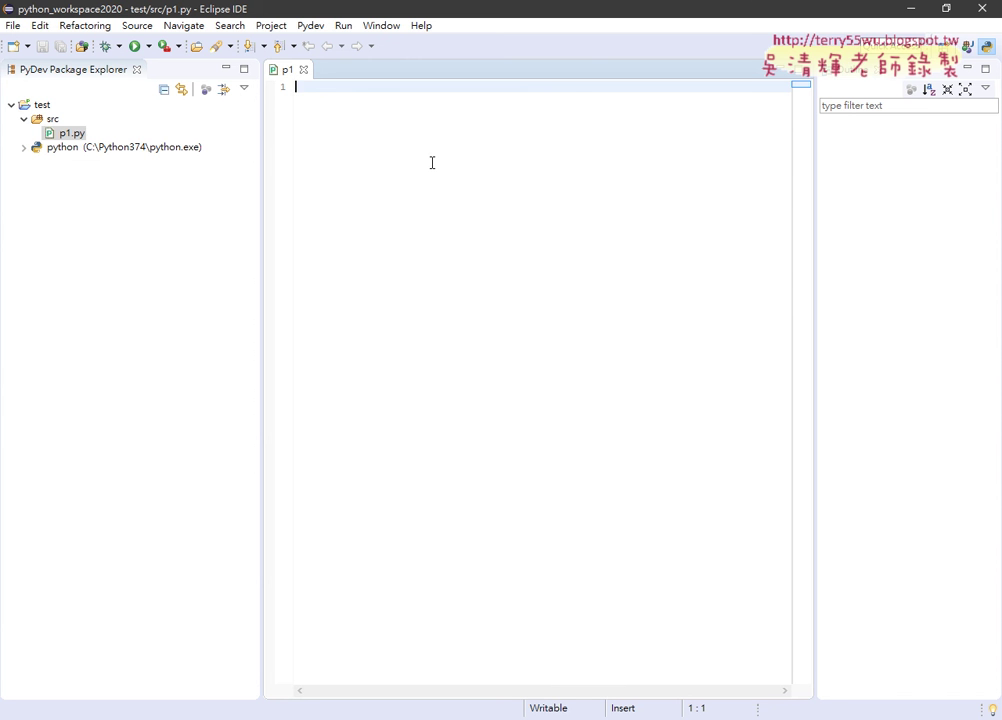
# Step: Write the assignments a=3 and b=5 on the first two lines of p1.py
pyautogui.write('a=')
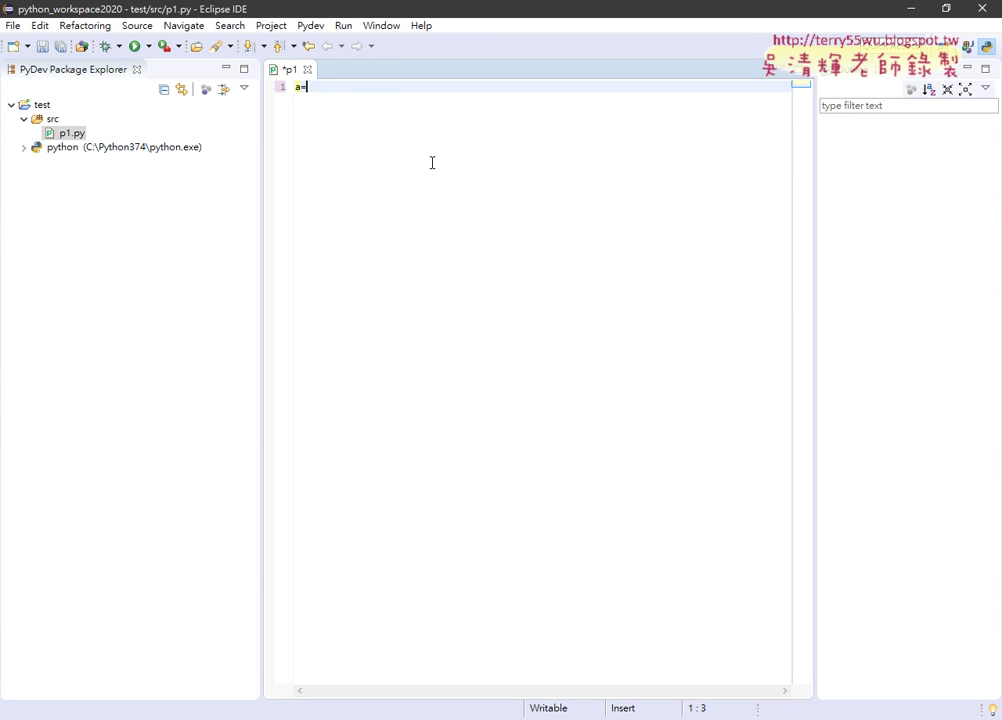
pyautogui.write('3')
pyautogui.press('Return')
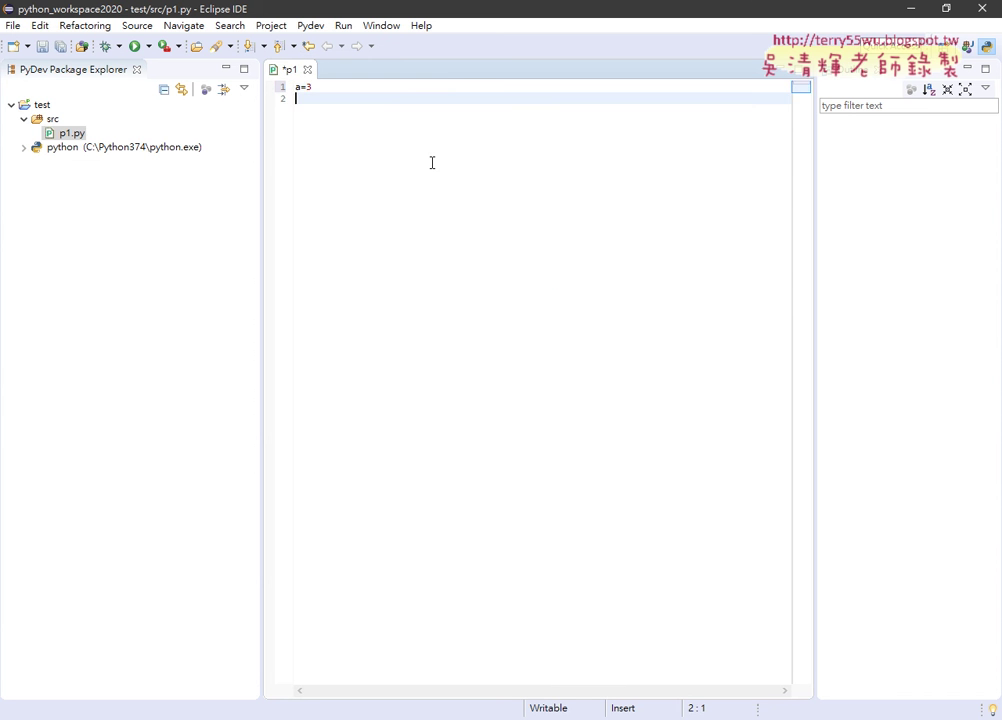
pyautogui.write('b=5')
pyautogui.press('Return')
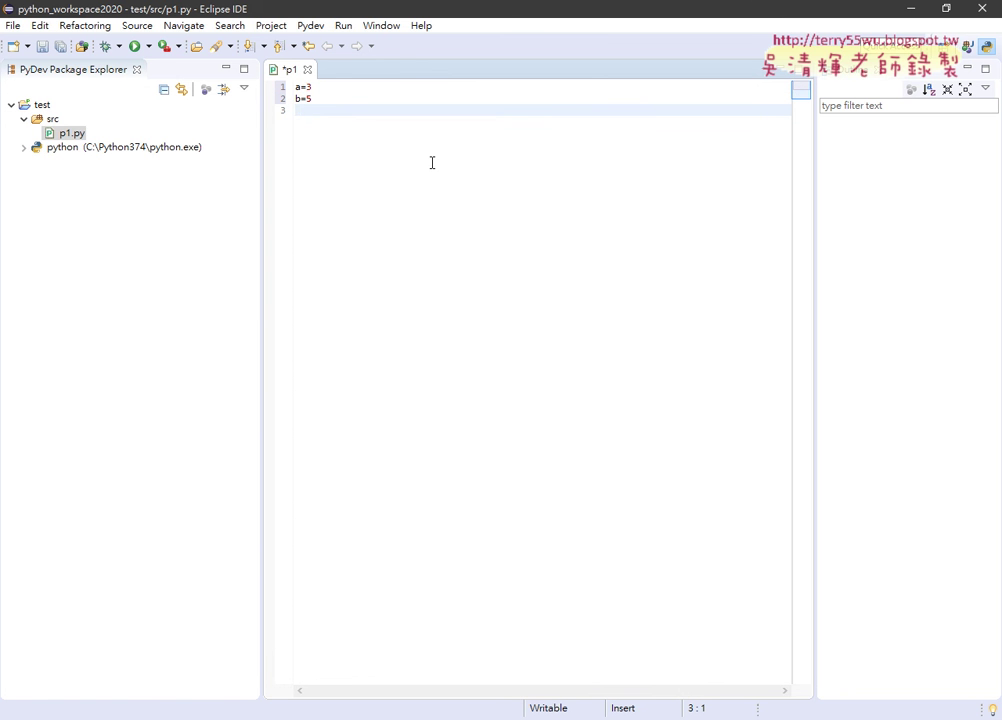
pyautogui.write('s')
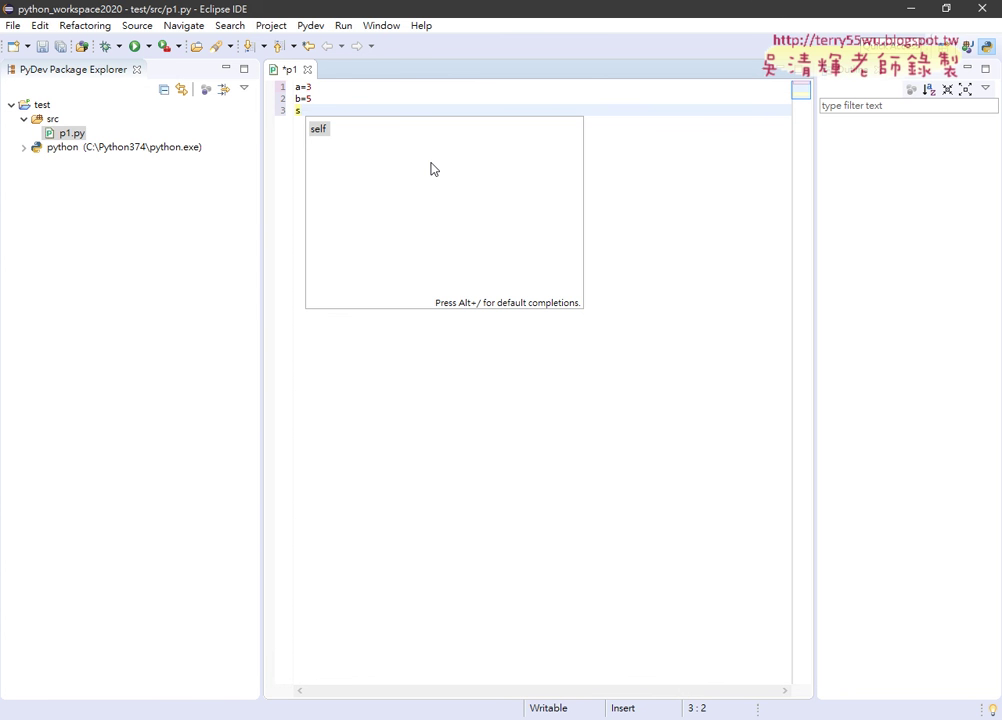
pyautogui.write('u')
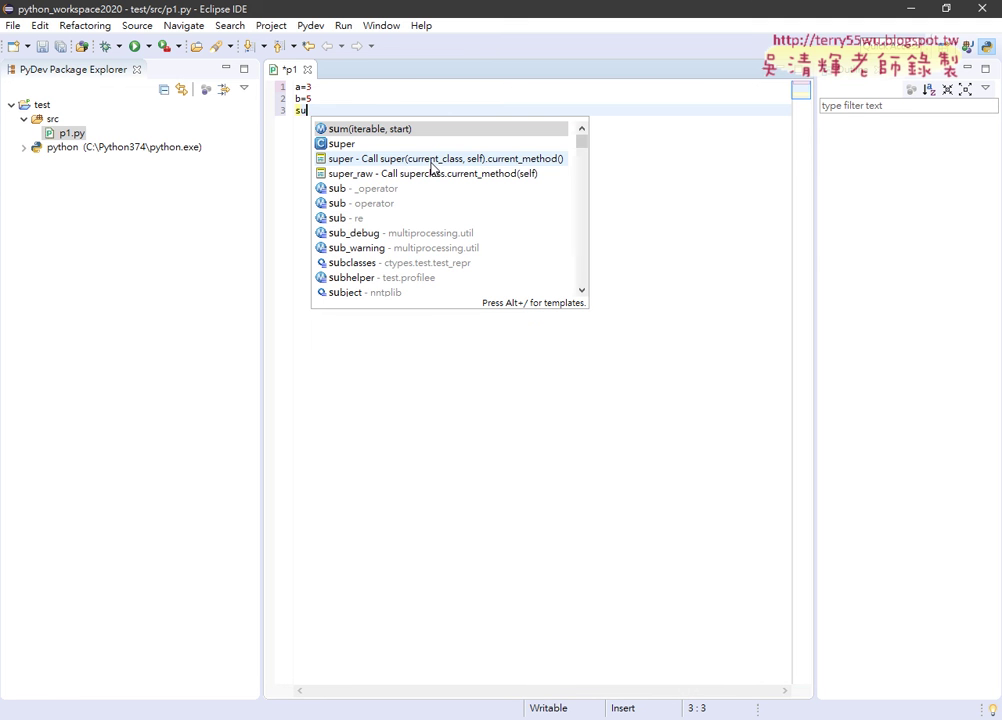
pyautogui.write('m')
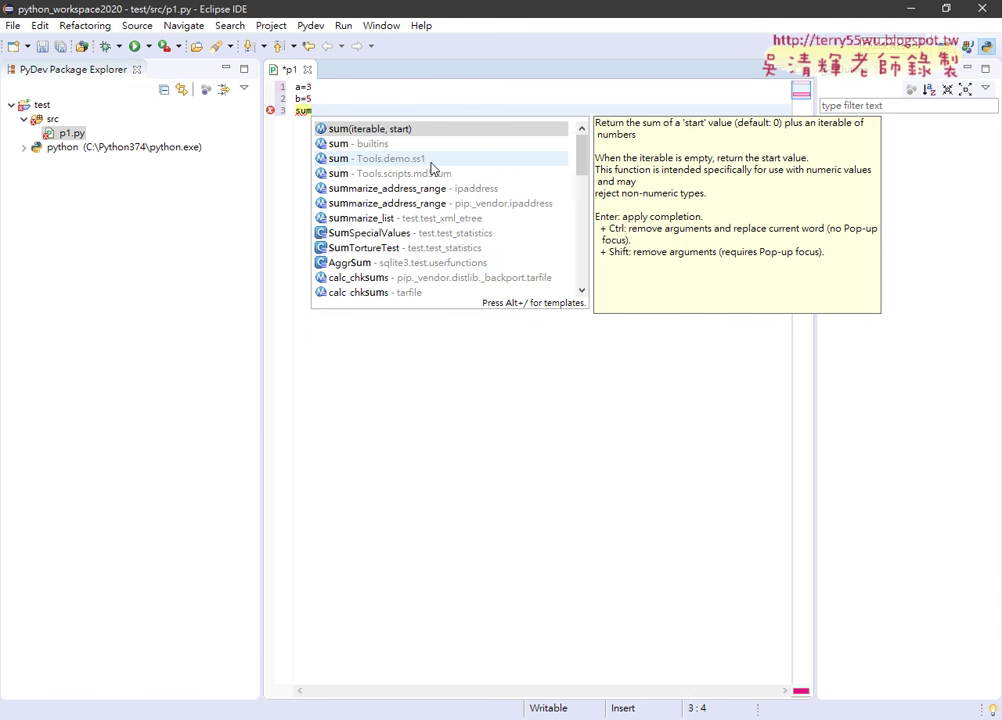
pyautogui.press('BackSpace')
pyautogui.press('BackSpace')
pyautogui.press('BackSpace')
# Step: Add the line ans=a+b below the two assignments in p1.py
pyautogui.write('a')
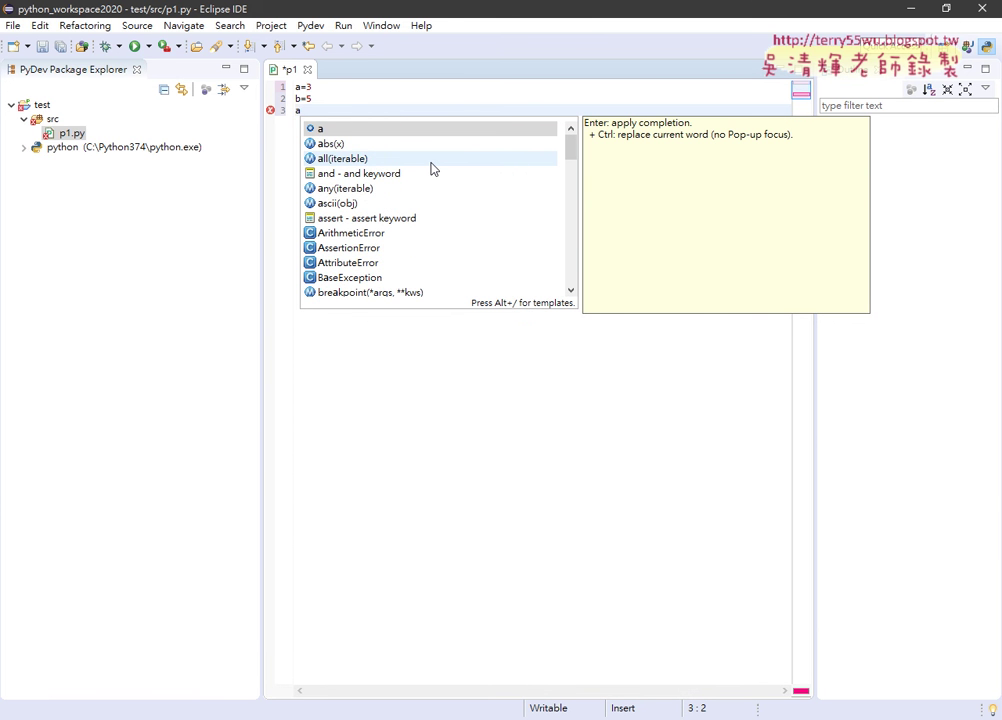
pyautogui.write('ns')
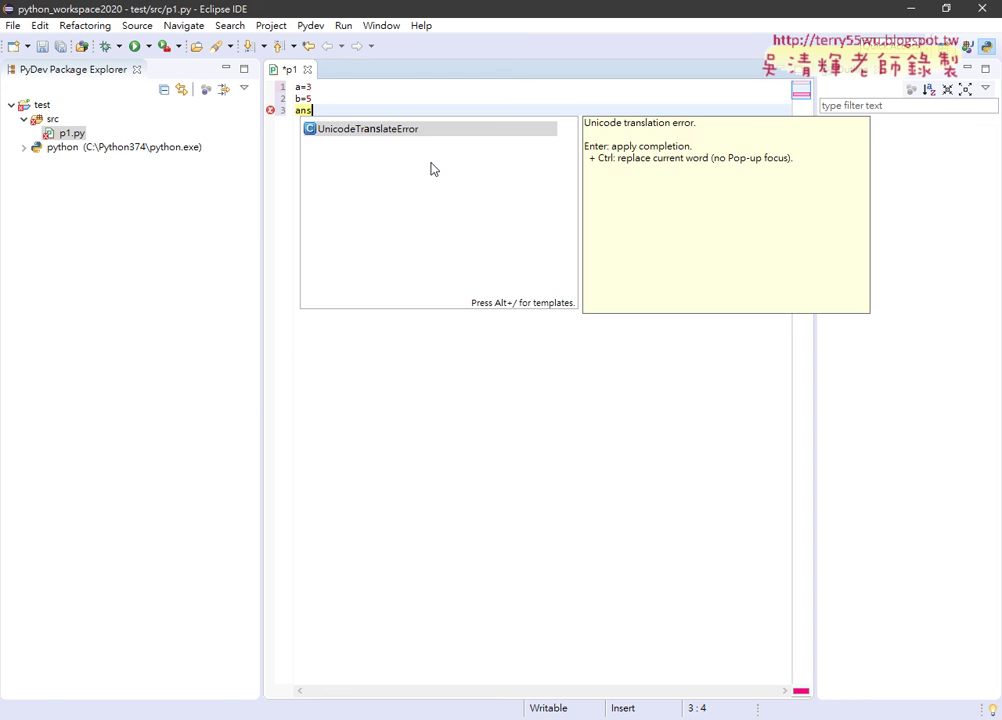
pyautogui.write('=a')
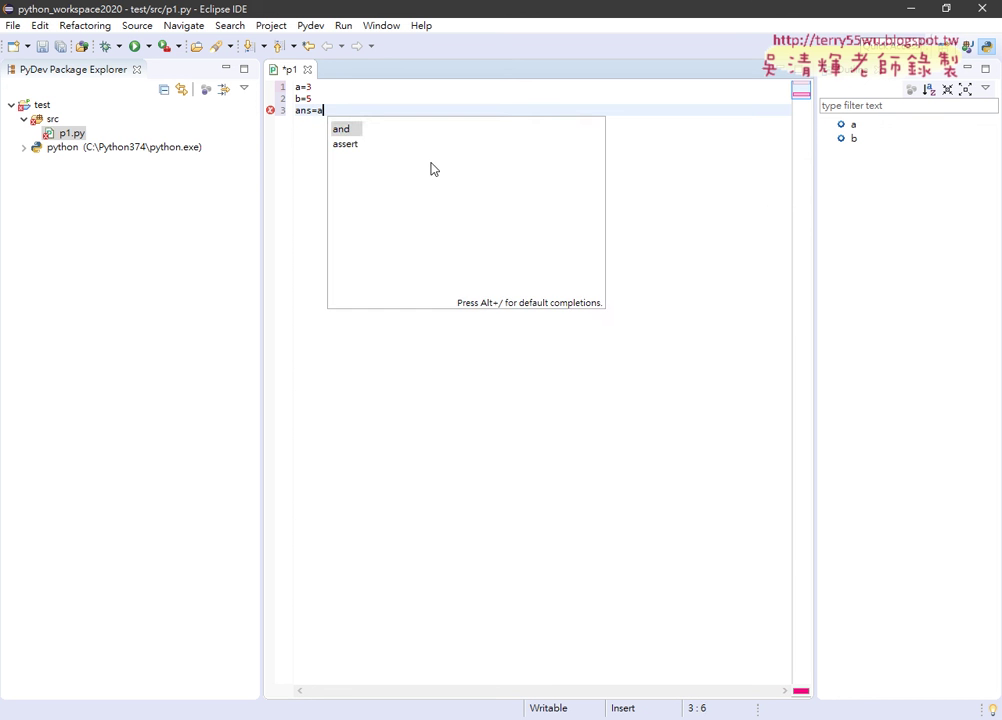
pyautogui.write('+b')
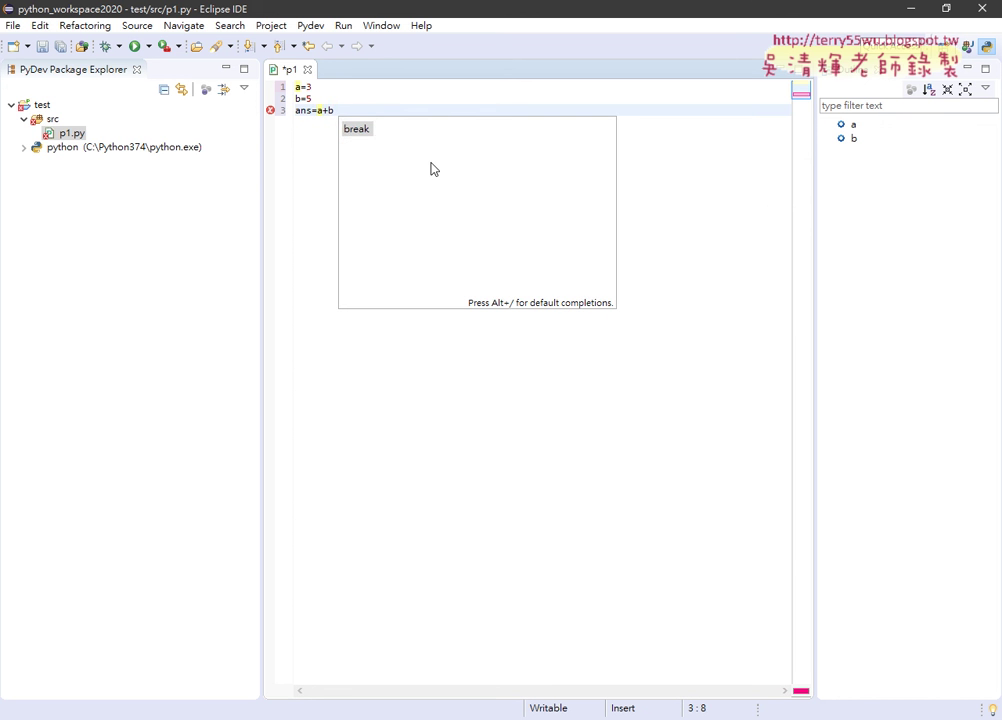
pyautogui.press('Escape')
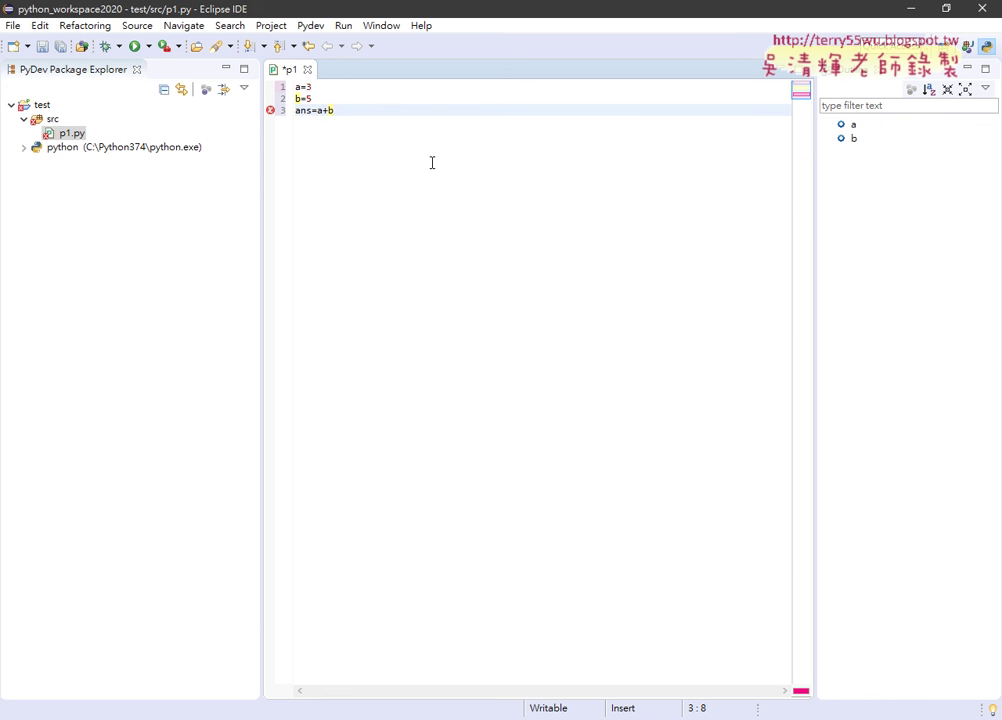
pyautogui.press('Return')
# Step: Add a print(ans) statement on line 4 using the print() completion, and dismiss the remaining suggestions
pyautogui.write('p')
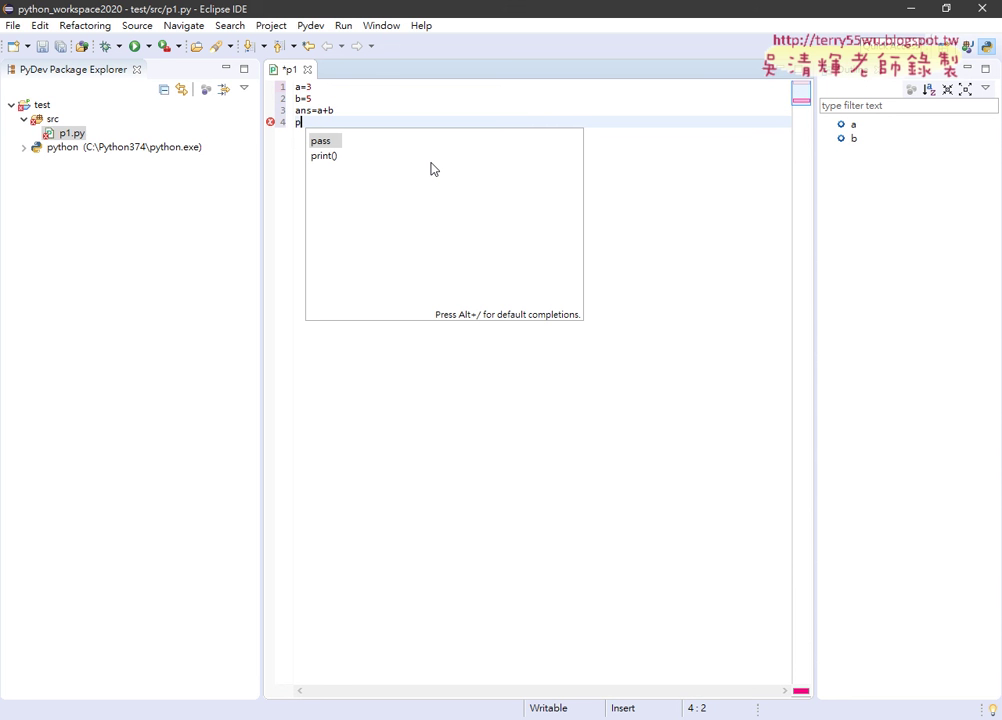
pyautogui.press('Down')
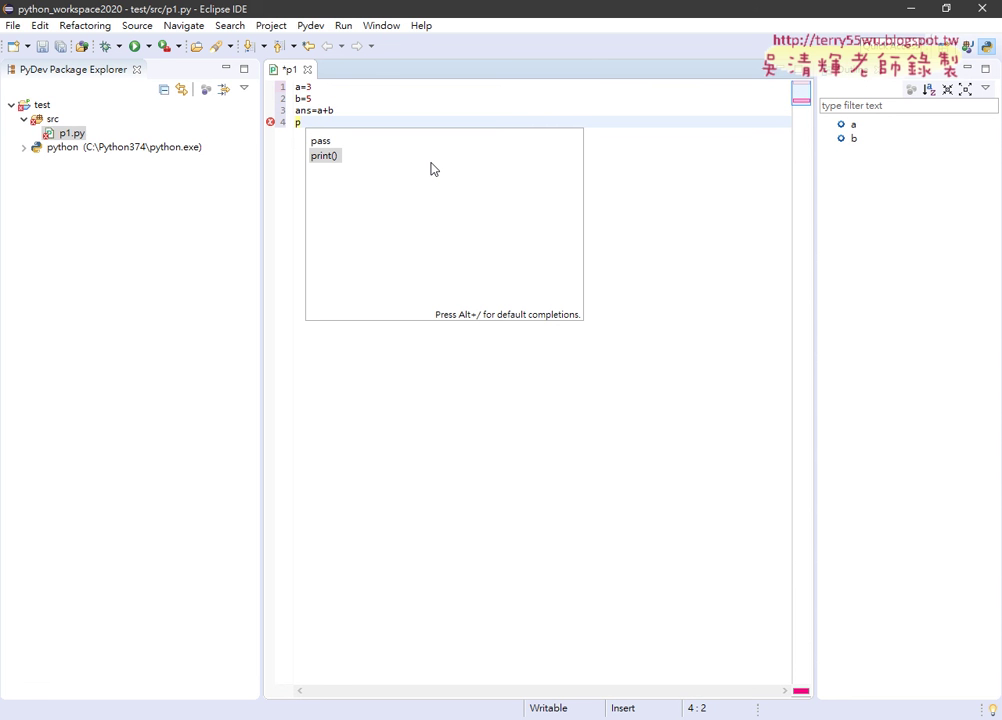
pyautogui.press('Return')
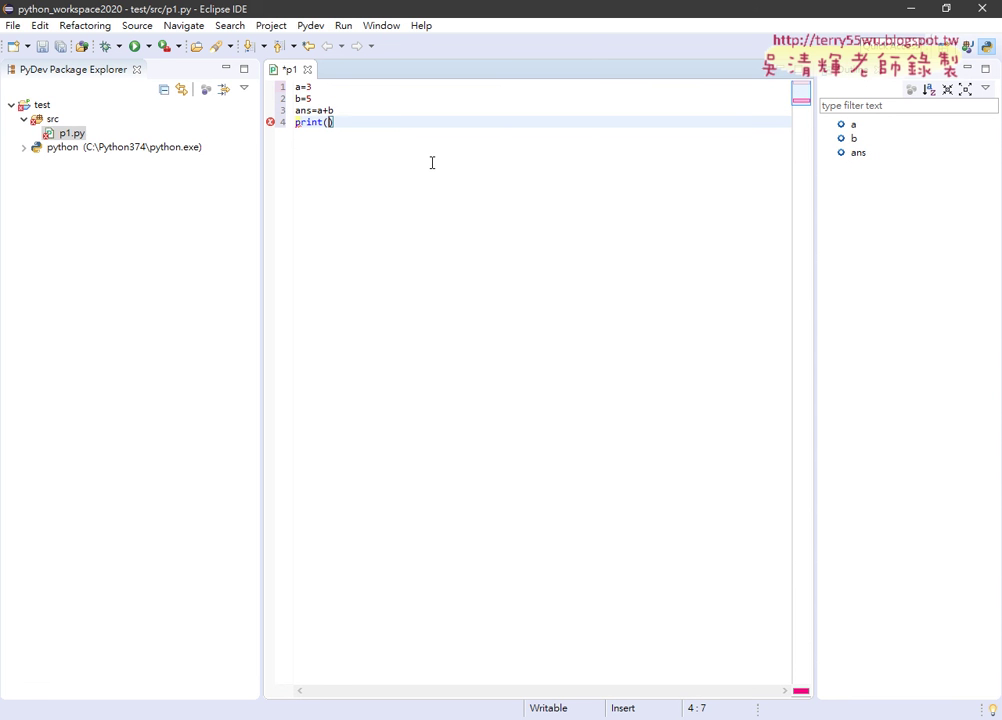
pyautogui.write('ans')
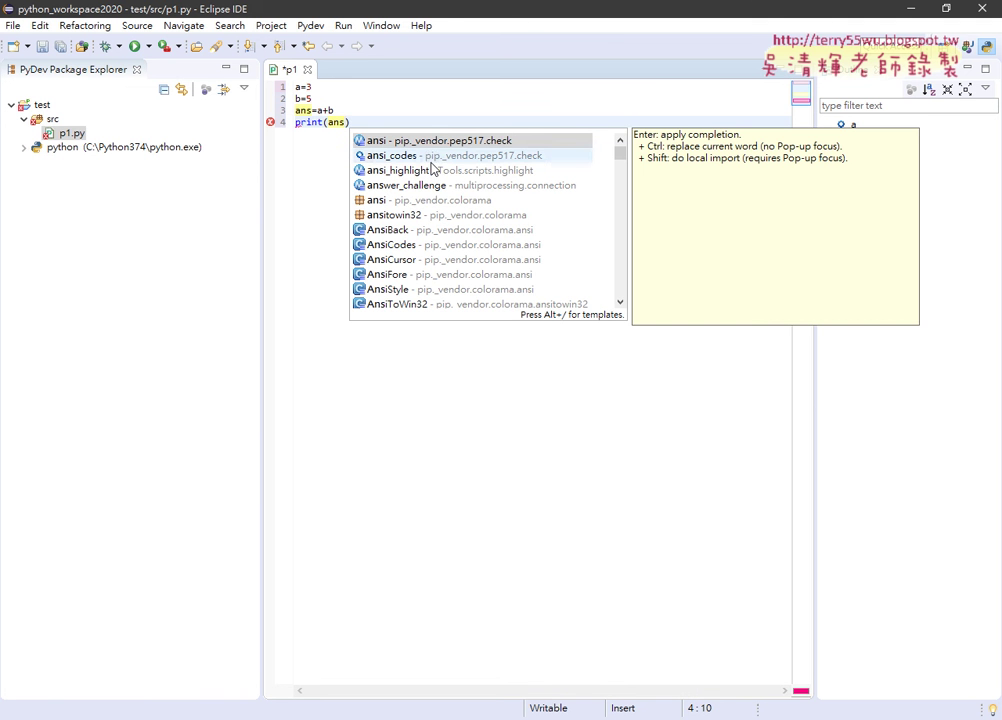
pyautogui.click(485, 103)
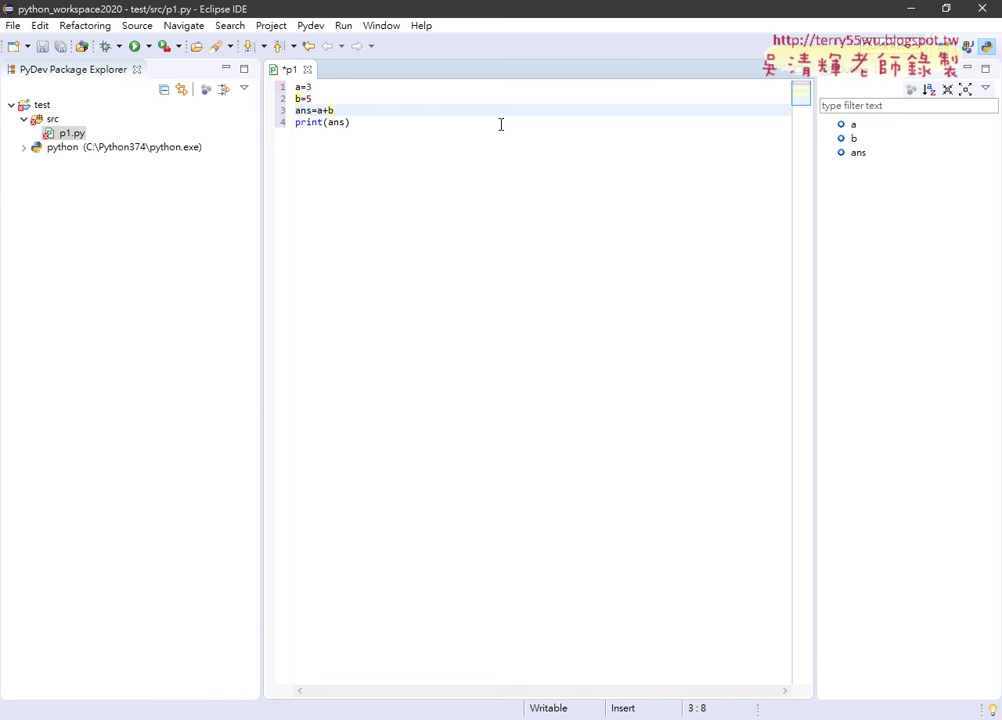
# Step: Enlarge the code editor's text by eight zoom levels and place the cursor at the end of the print line
pyautogui.hotkey('ctrl', '=')
pyautogui.hotkey('ctrl', '=')
pyautogui.hotkey('ctrl', '=')
pyautogui.hotkey('ctrl', '=')
pyautogui.hotkey('ctrl', '=')
pyautogui.hotkey('ctrl', '=')
pyautogui.hotkey('ctrl', '=')
pyautogui.hotkey('ctrl', '=')
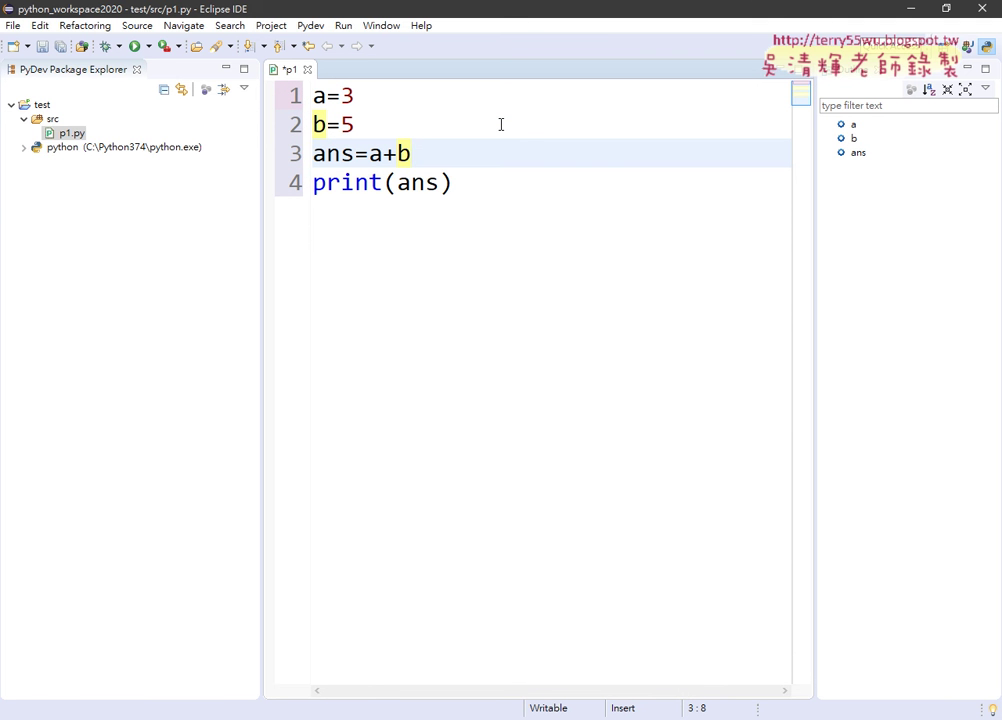
pyautogui.click(494, 192)
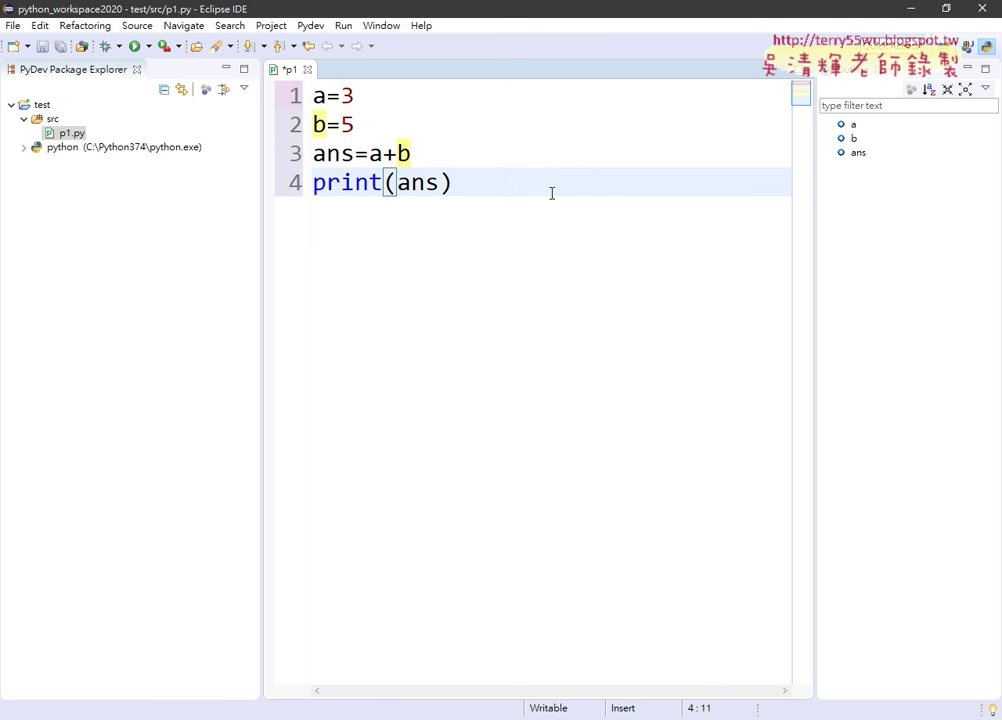